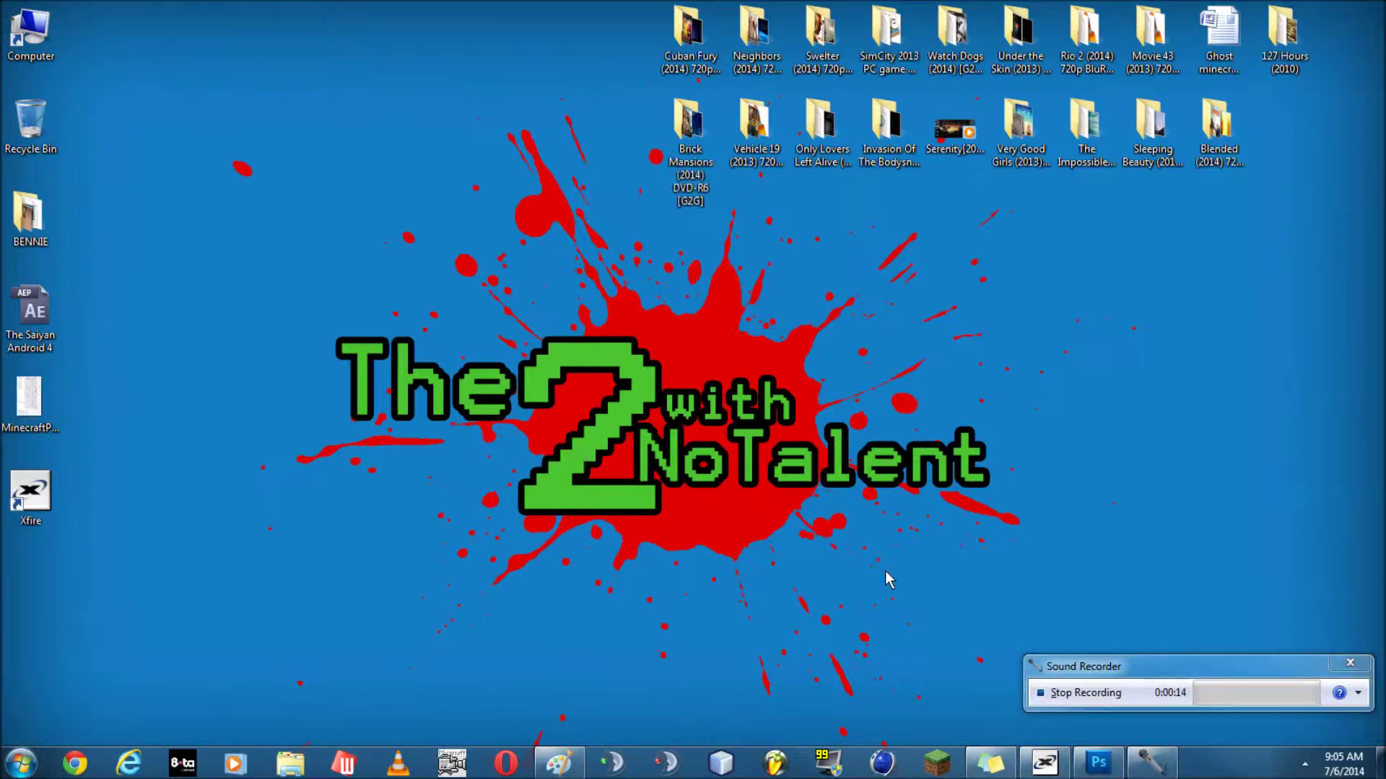
Restore the Photoshop window showing the Goku sprite sheet
left_click(1097, 763)
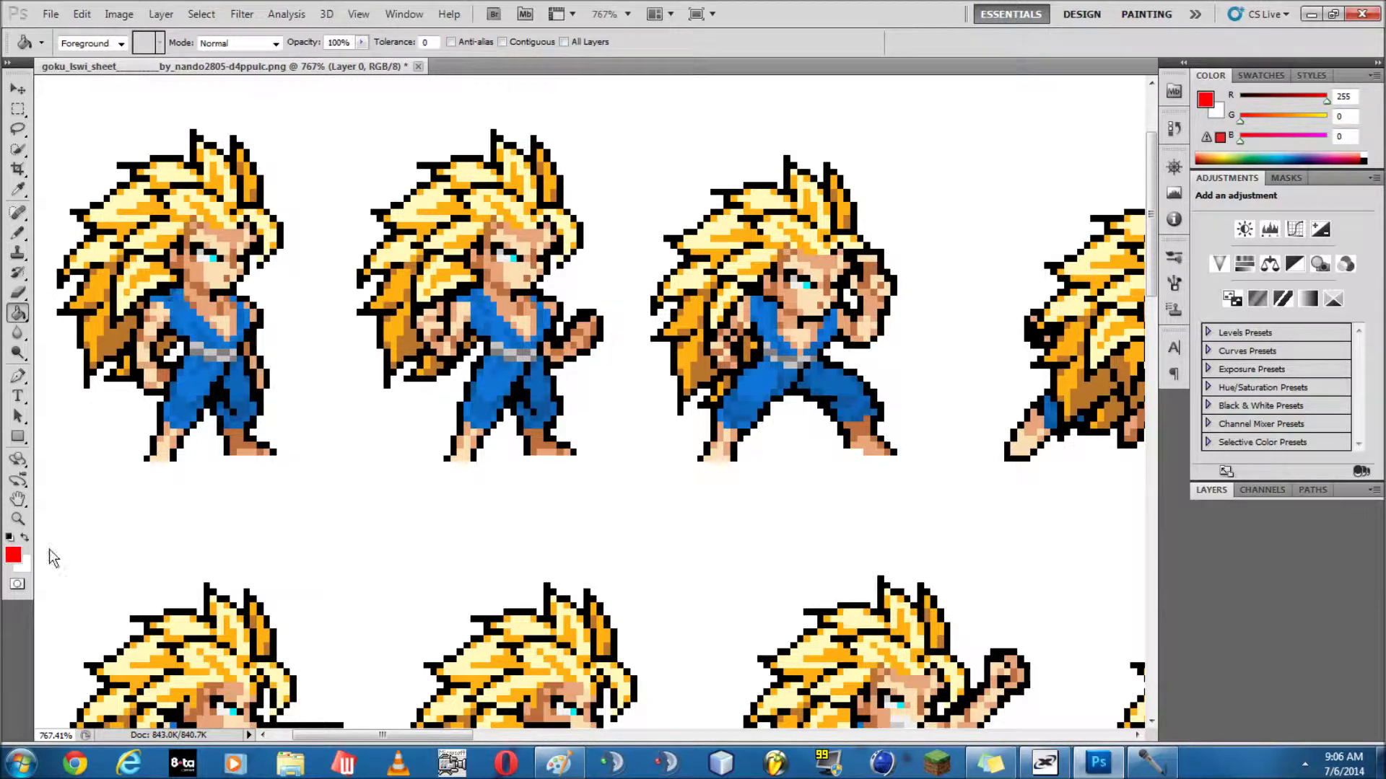
Recolor the blue outfit pixels with a light red foreground colour
left_click(15, 556)
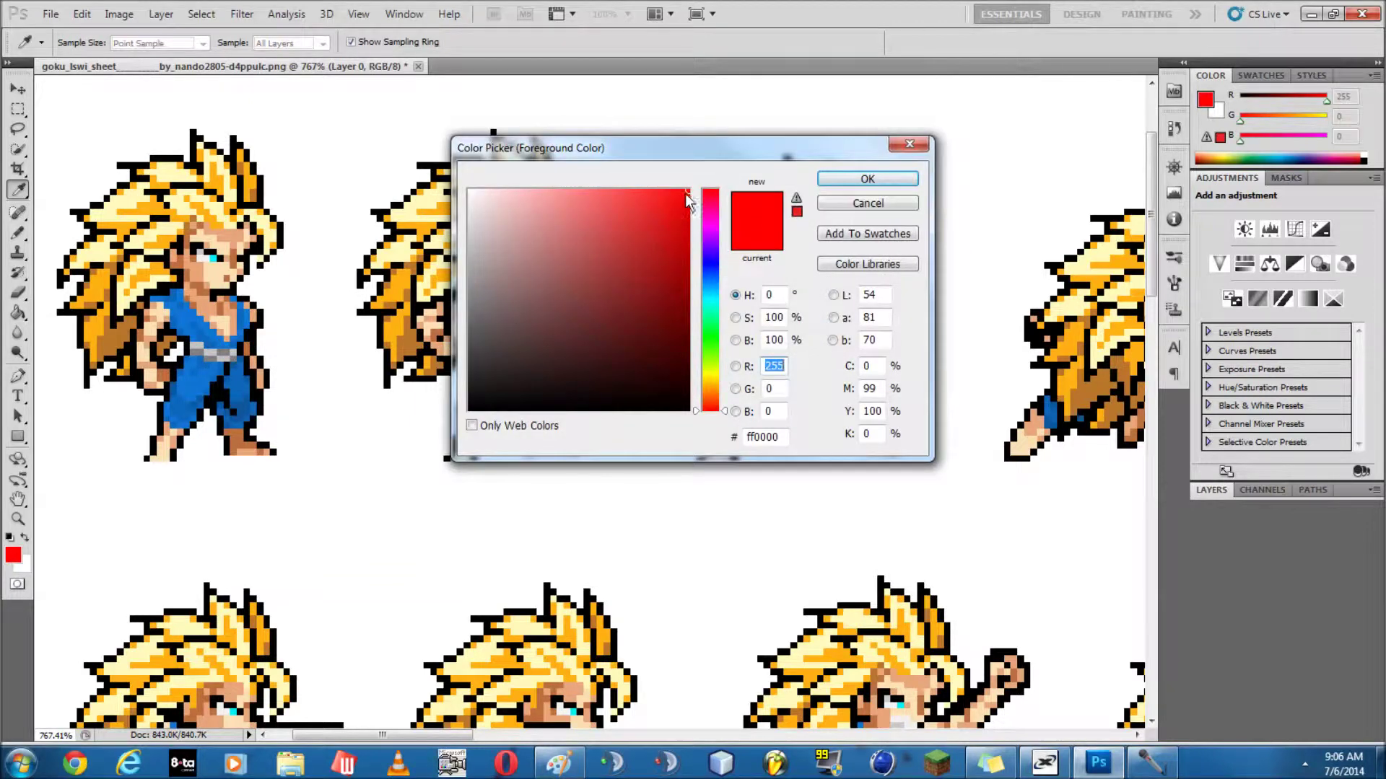
left_click_drag(686, 194, 616, 191)
left_click(867, 179)
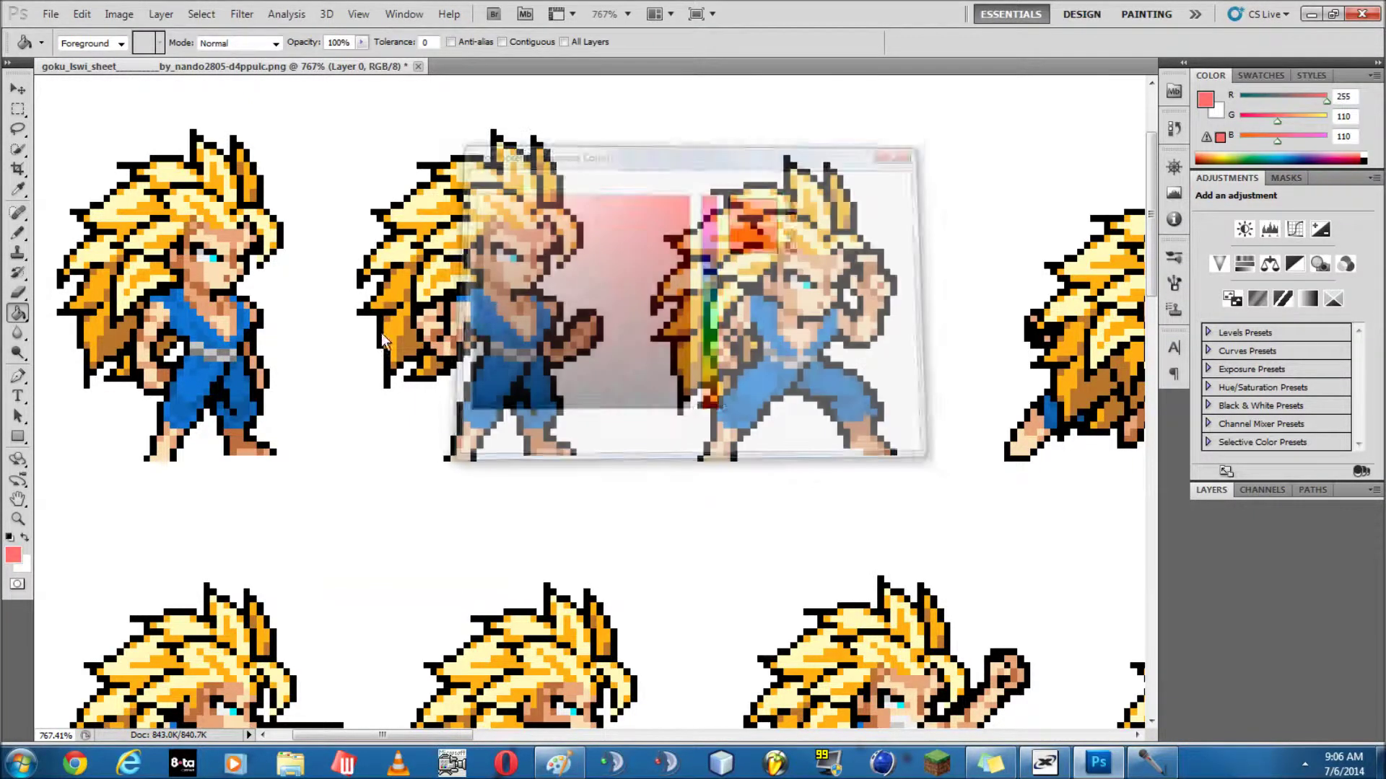
left_click(194, 386)
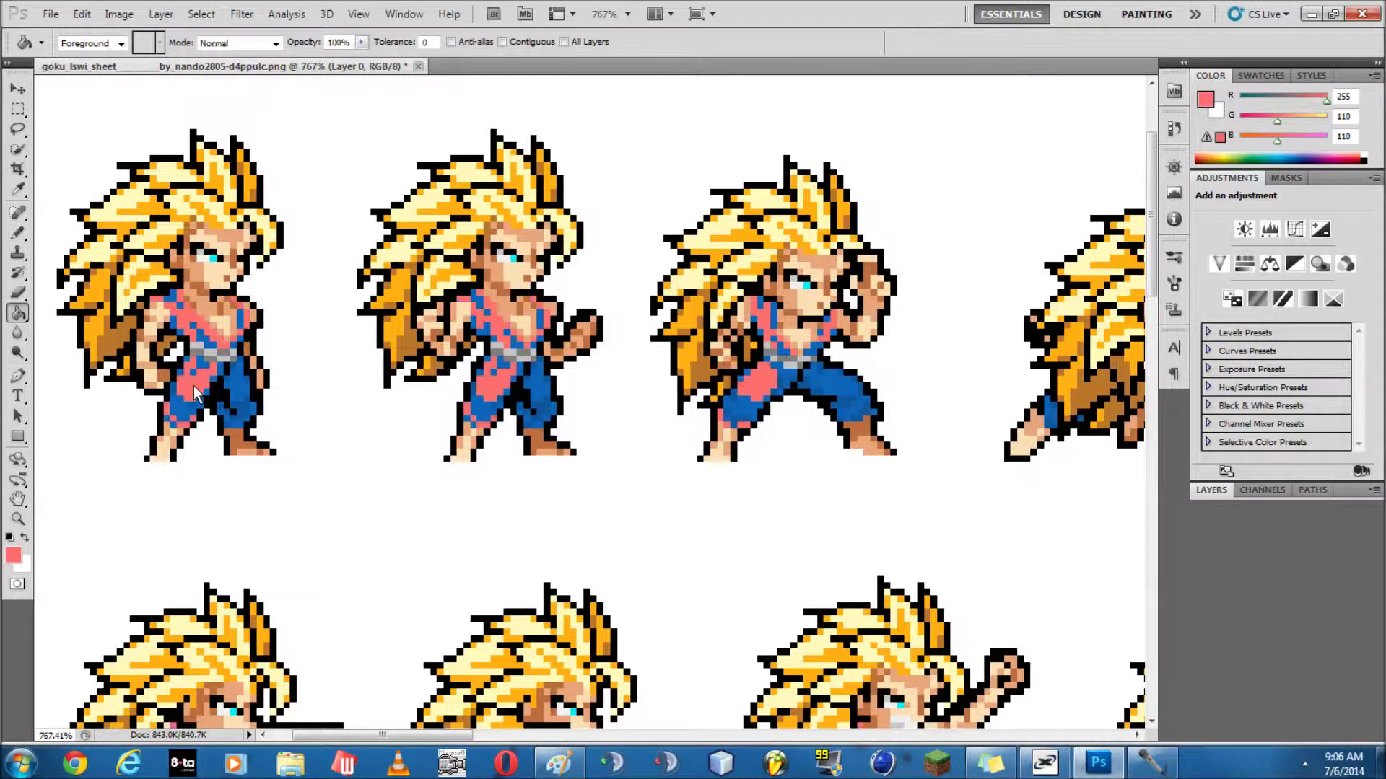
Fill the remaining blue clothing with a stronger red
left_click(16, 556)
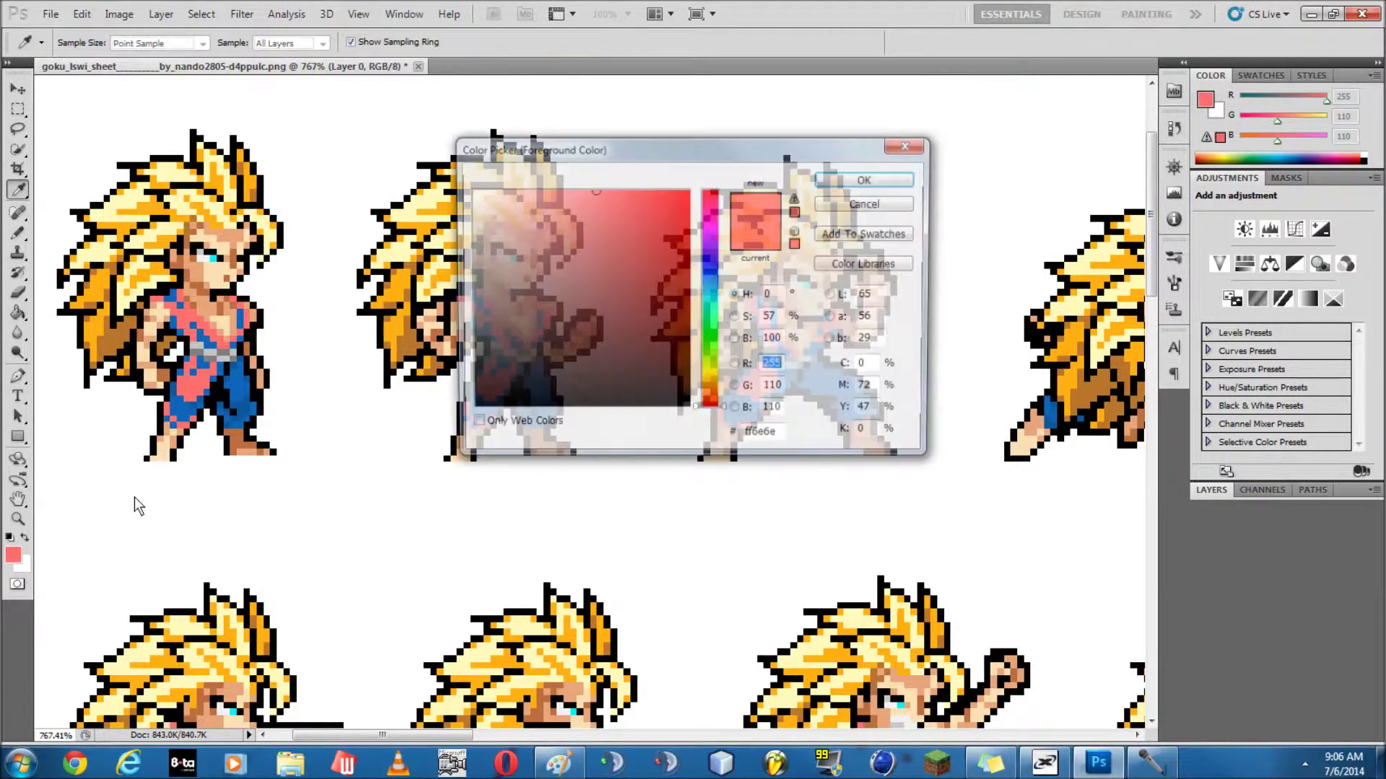
left_click_drag(599, 192, 647, 226)
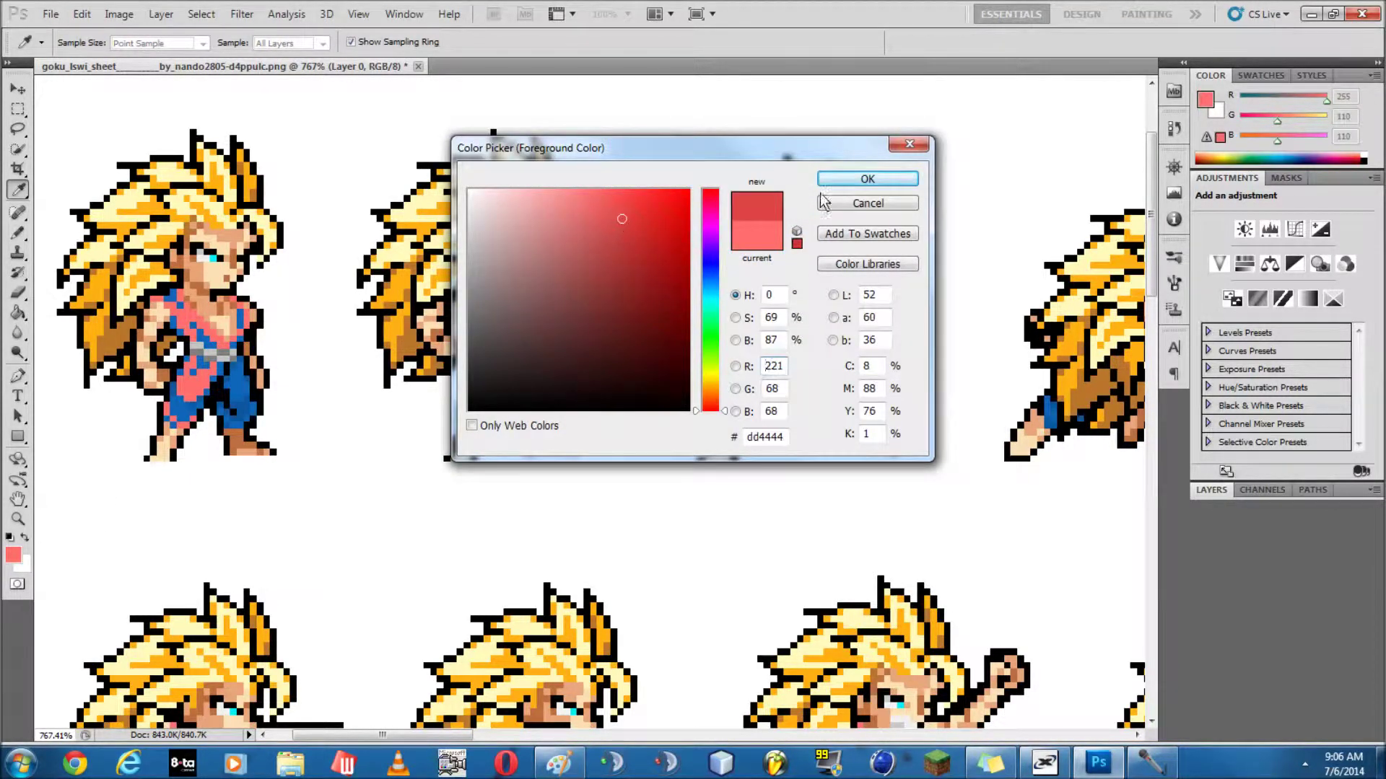
left_click(868, 179)
left_click(181, 417)
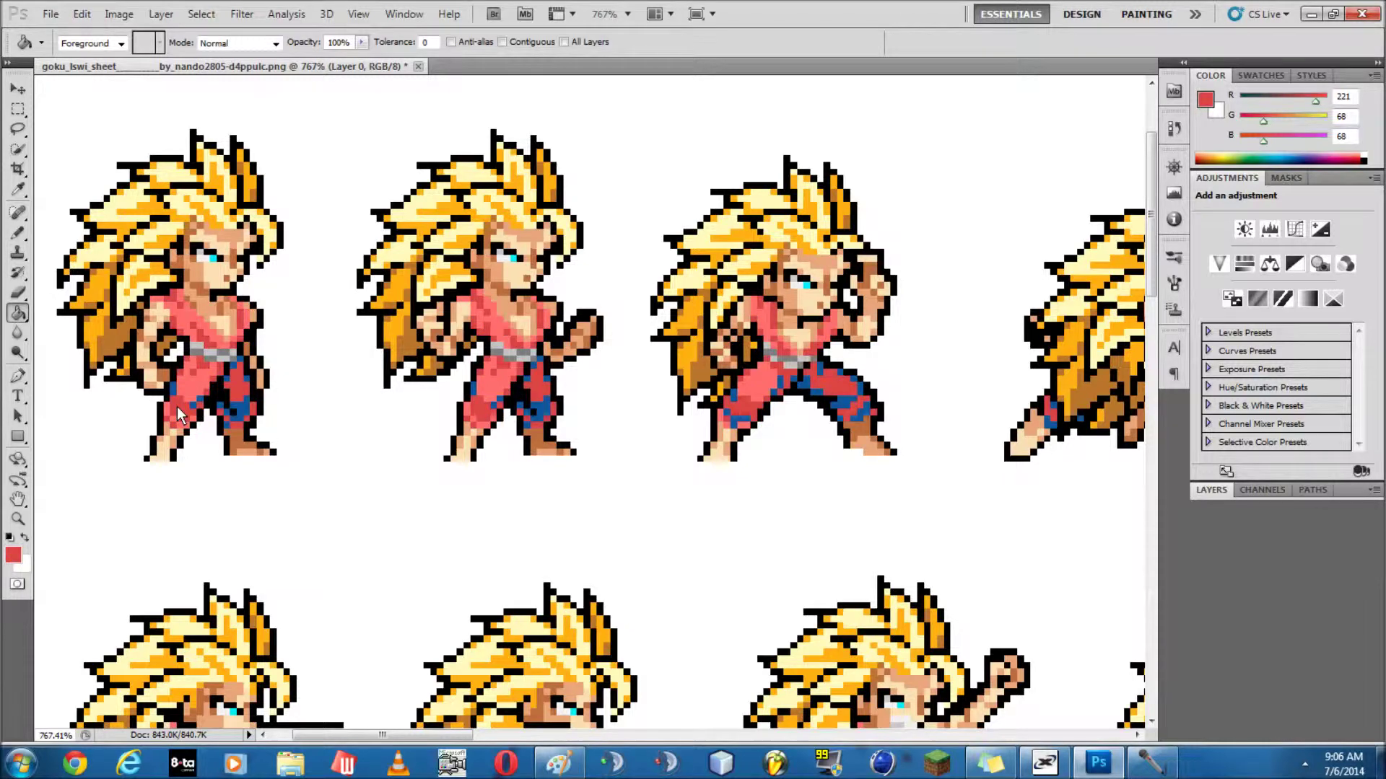
Set the foreground colour to a darker red for shading
left_click(13, 554)
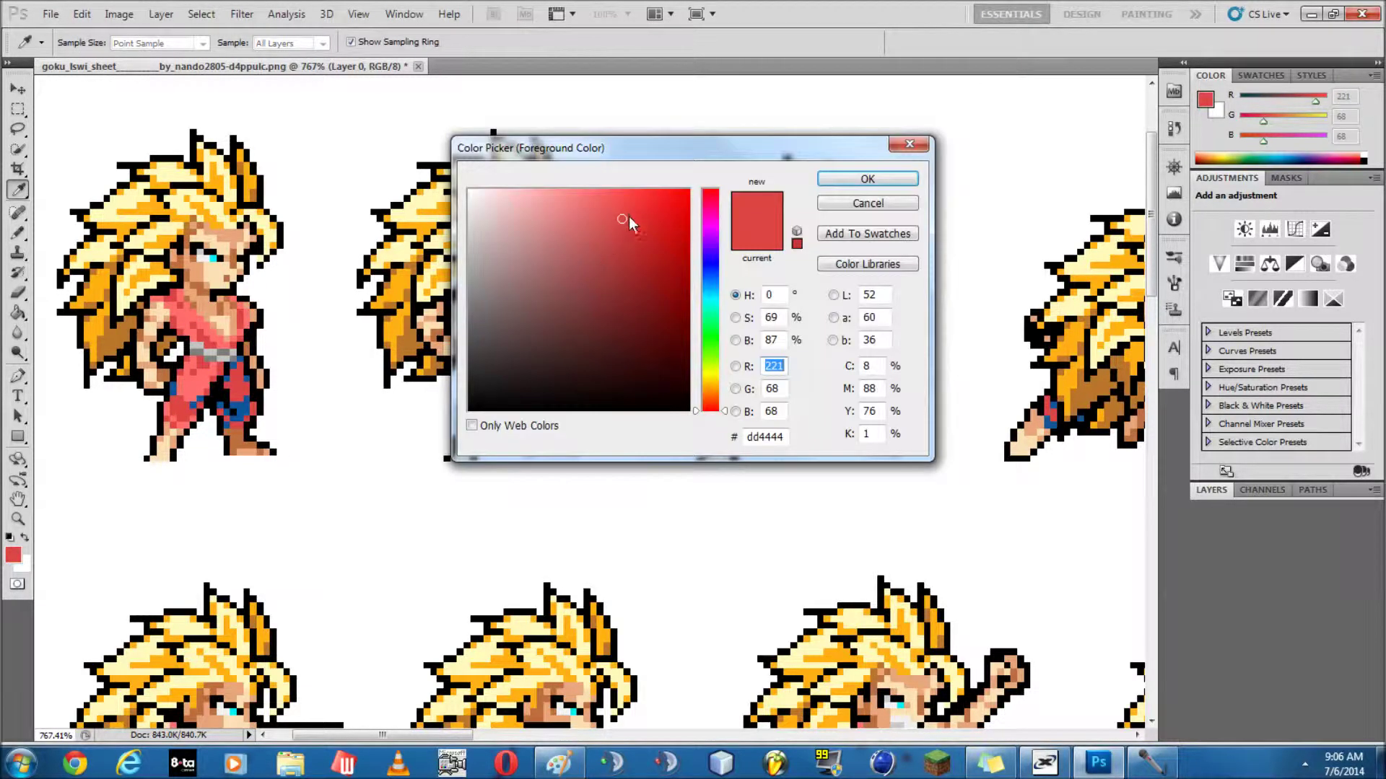
left_click_drag(625, 220, 654, 270)
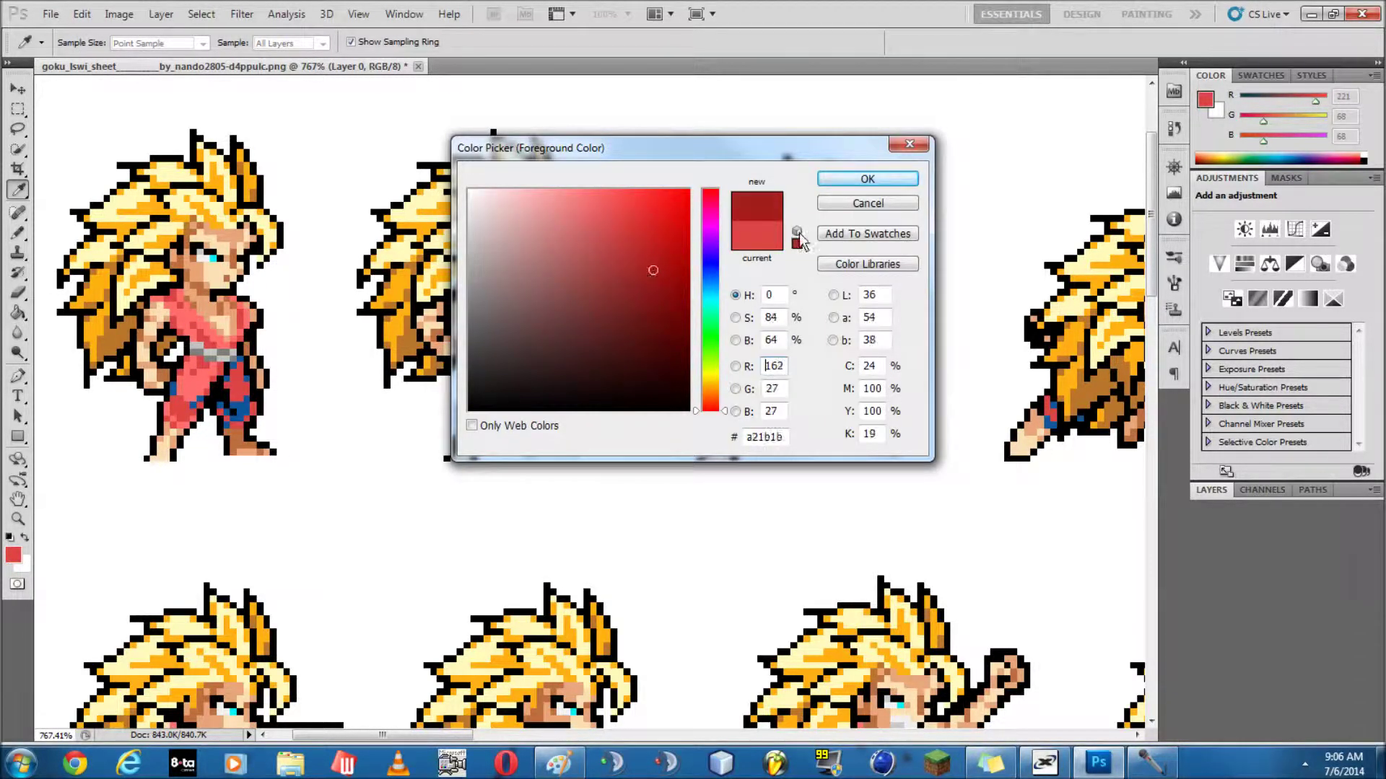
left_click(868, 179)
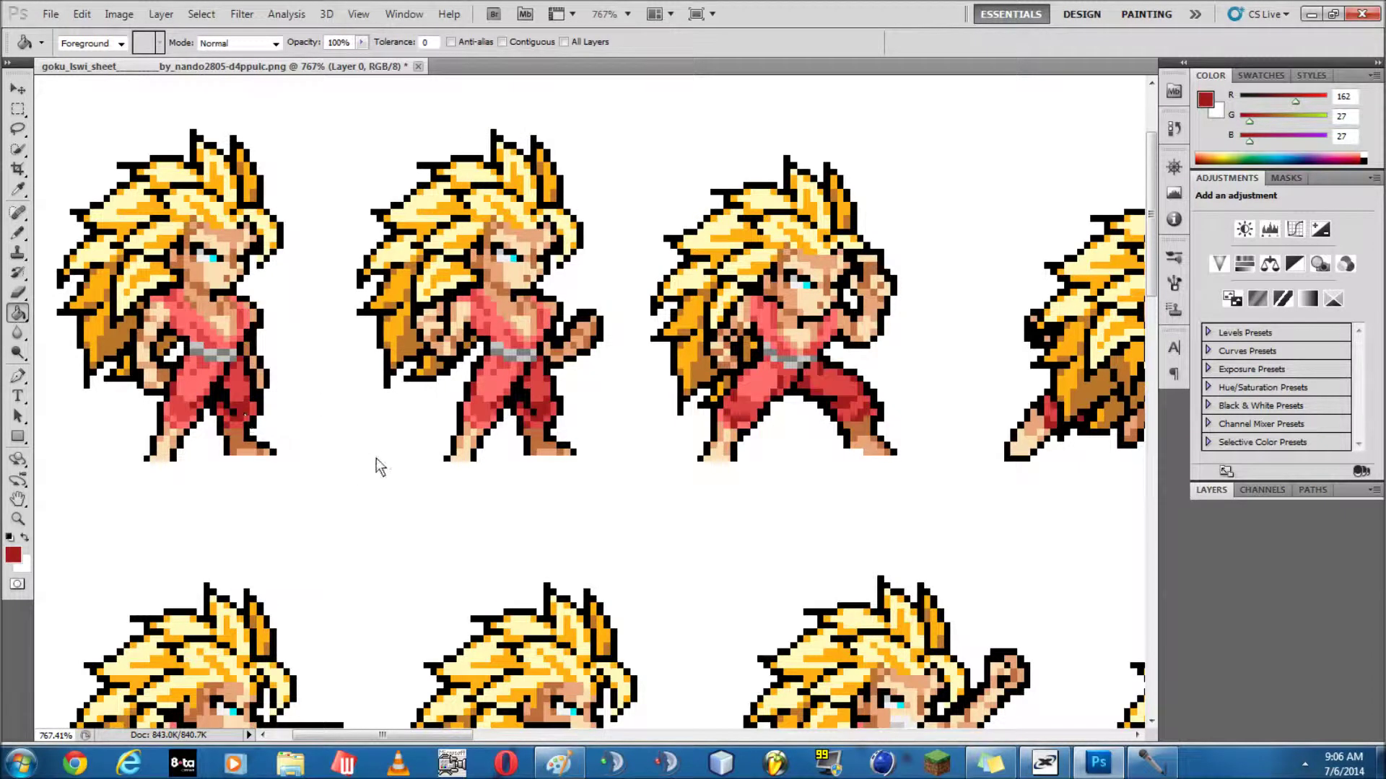
scroll(684, 471, "down", 2)
scroll(650, 465, "down", 3)
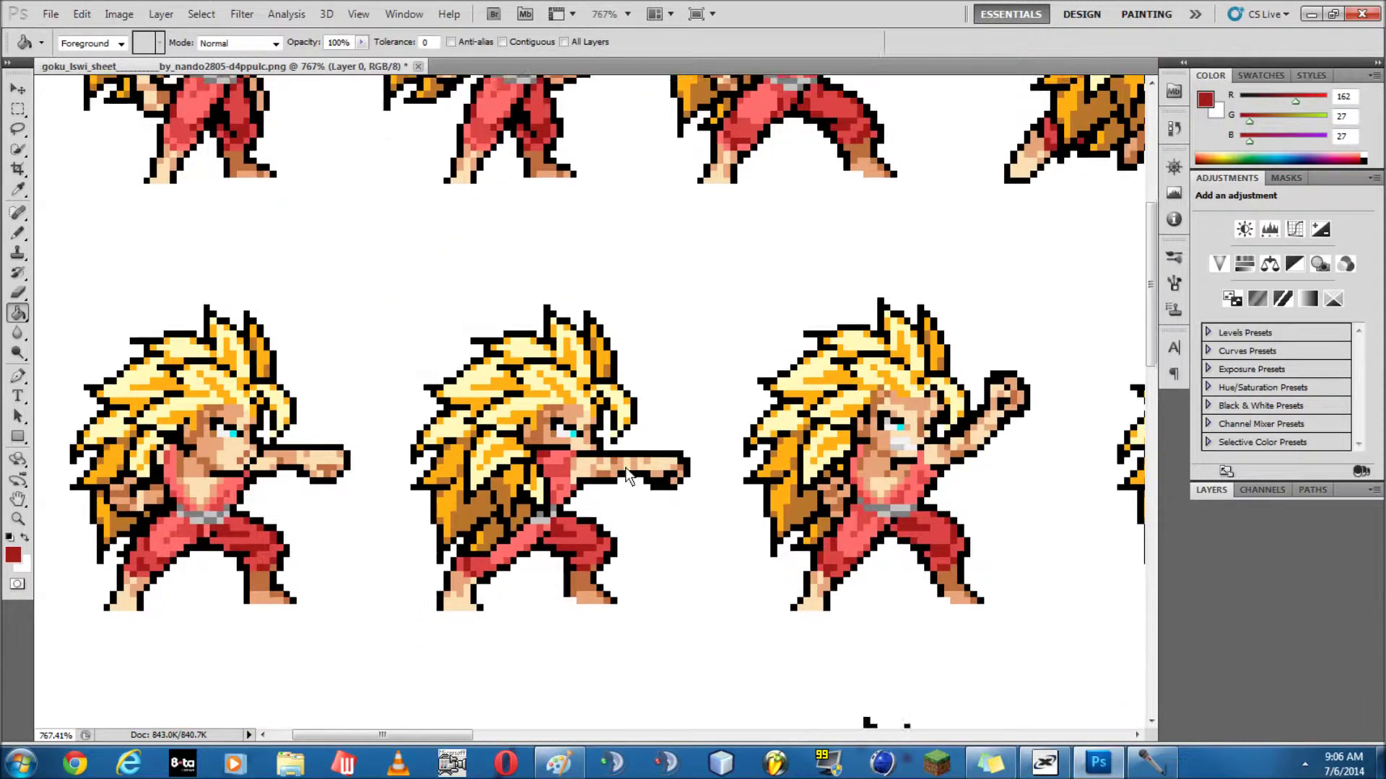
scroll(632, 454, "up", 2)
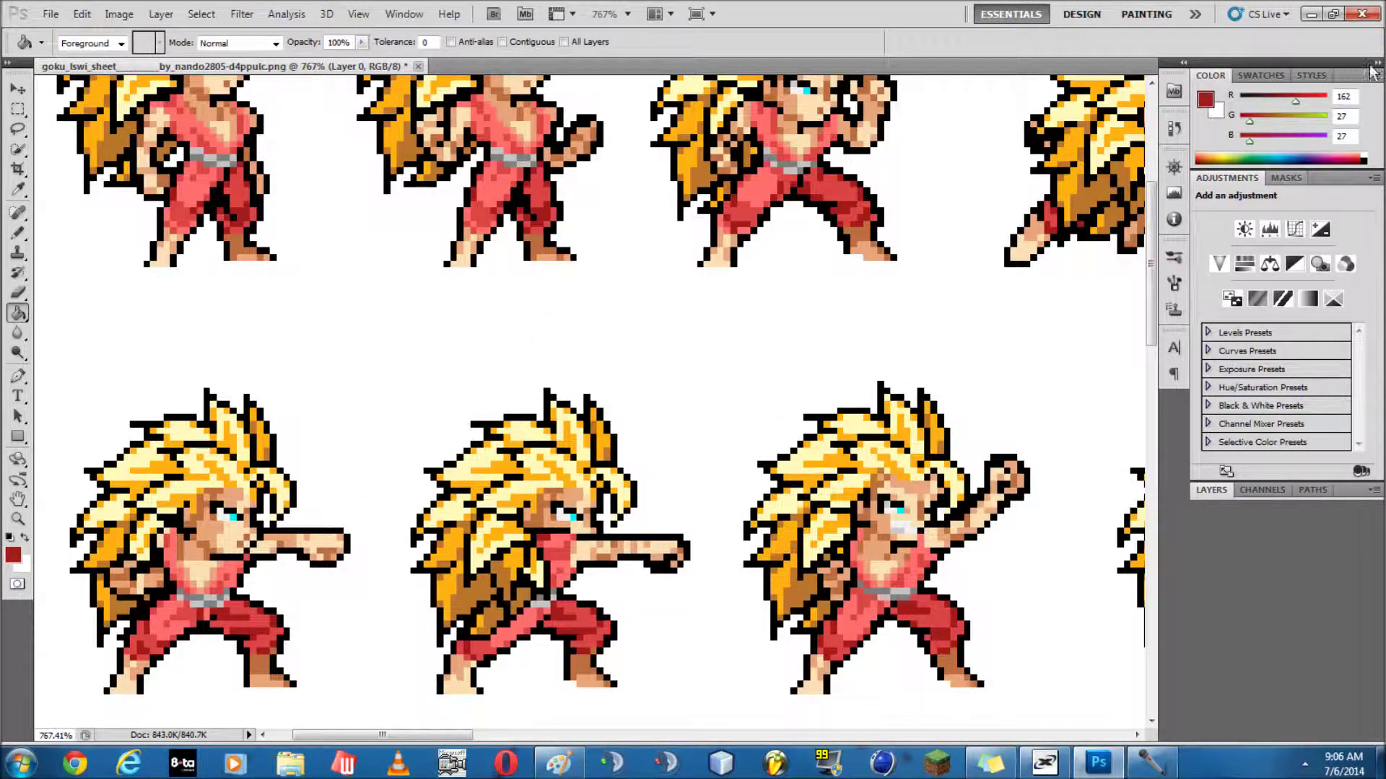
Minimize Photoshop and bring up the Paint window holding the sprites
left_click(1311, 13)
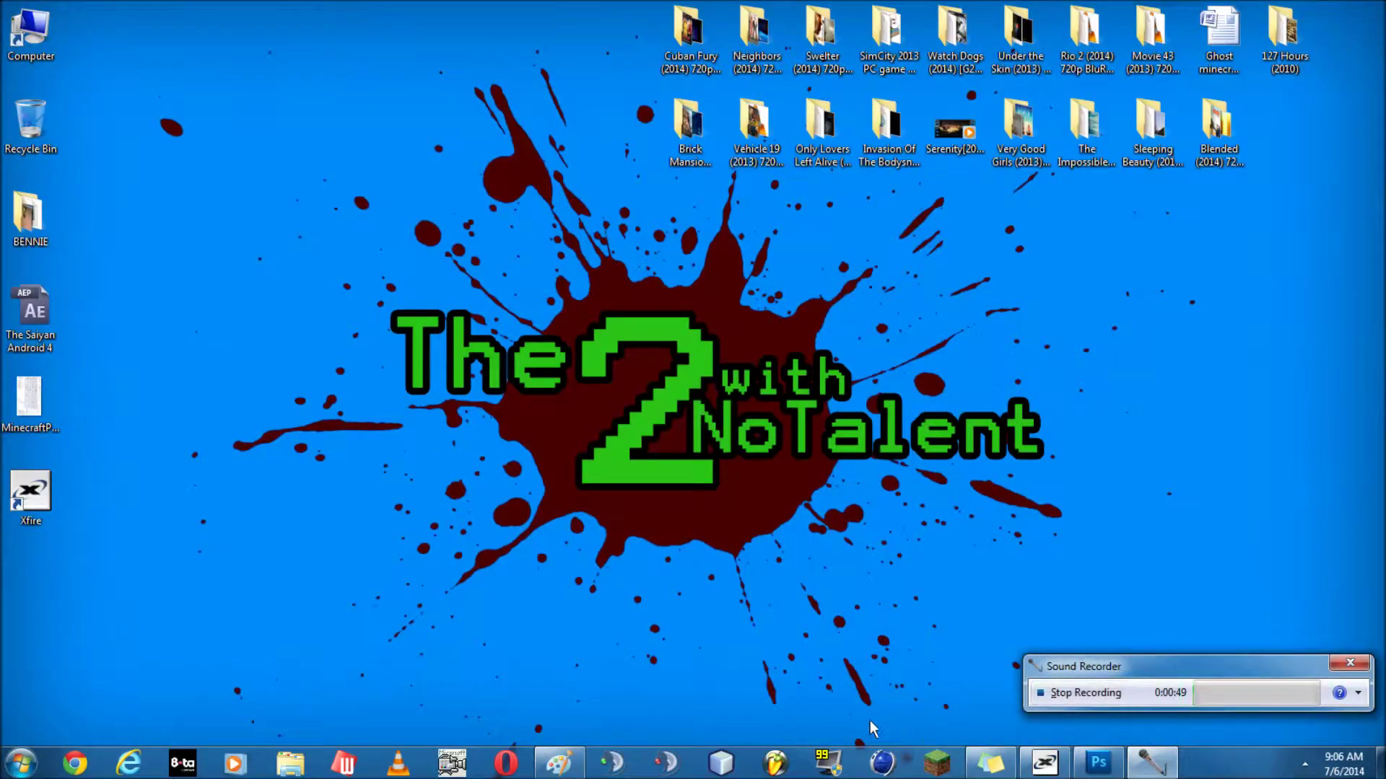
left_click(558, 763)
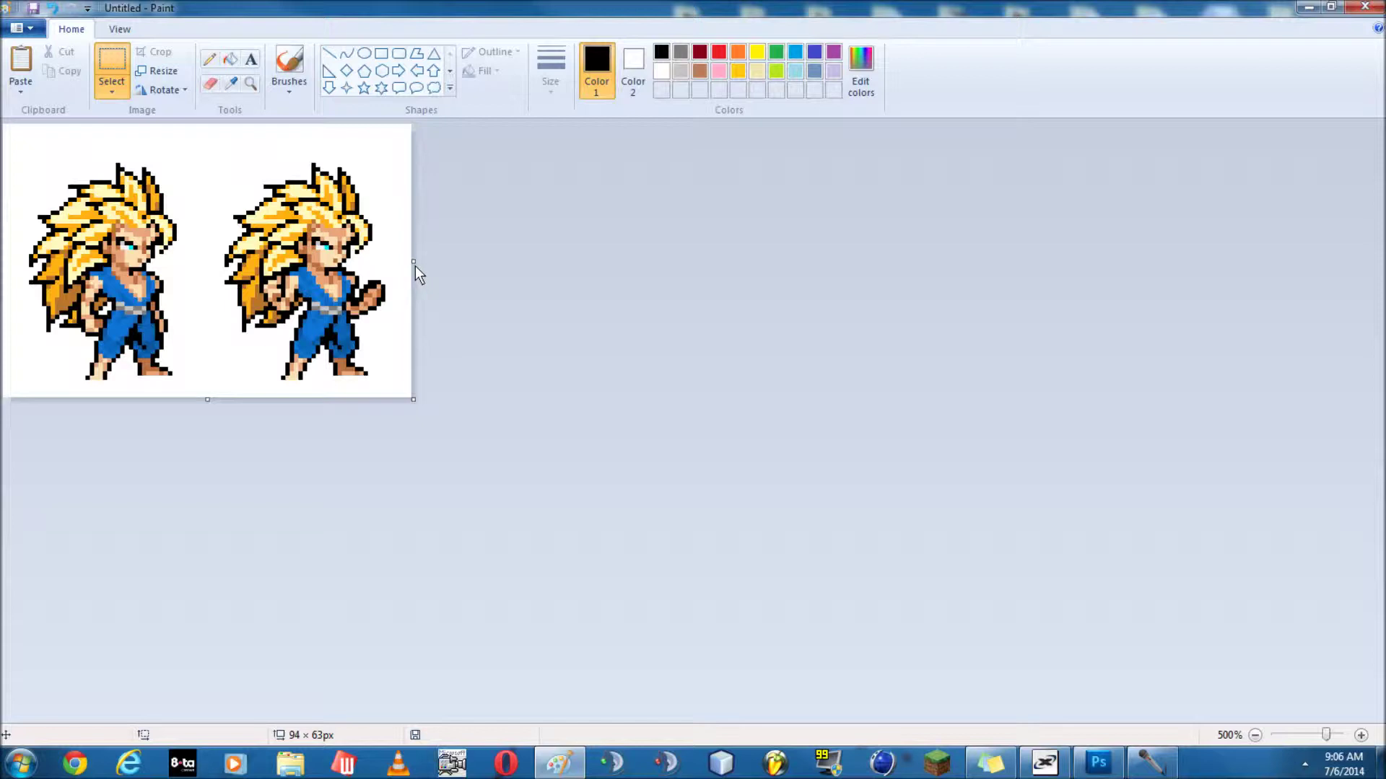
left_click(329, 55)
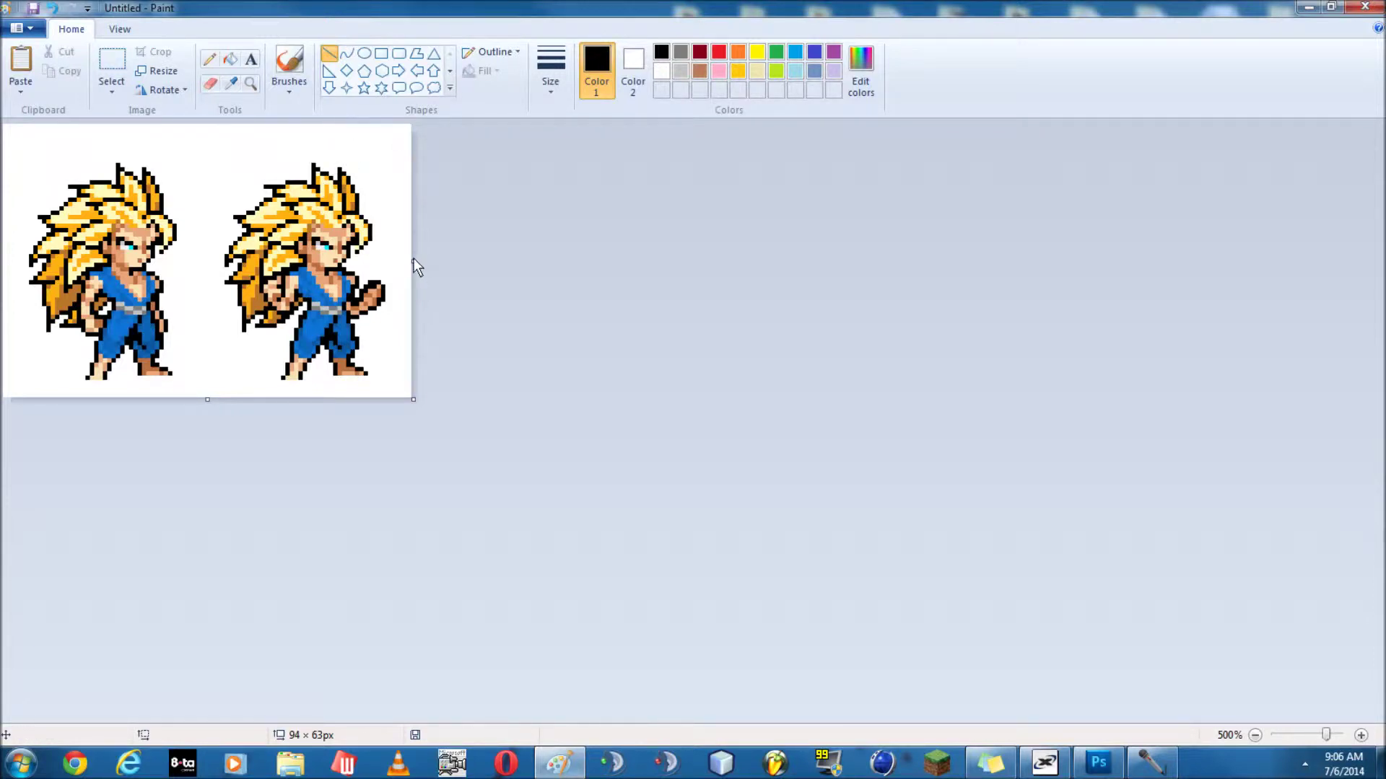
Widen and heighten the canvas, then draw a thick rectangle outline right of the sprites
left_click_drag(414, 262, 1094, 267)
left_click_drag(557, 399, 544, 666)
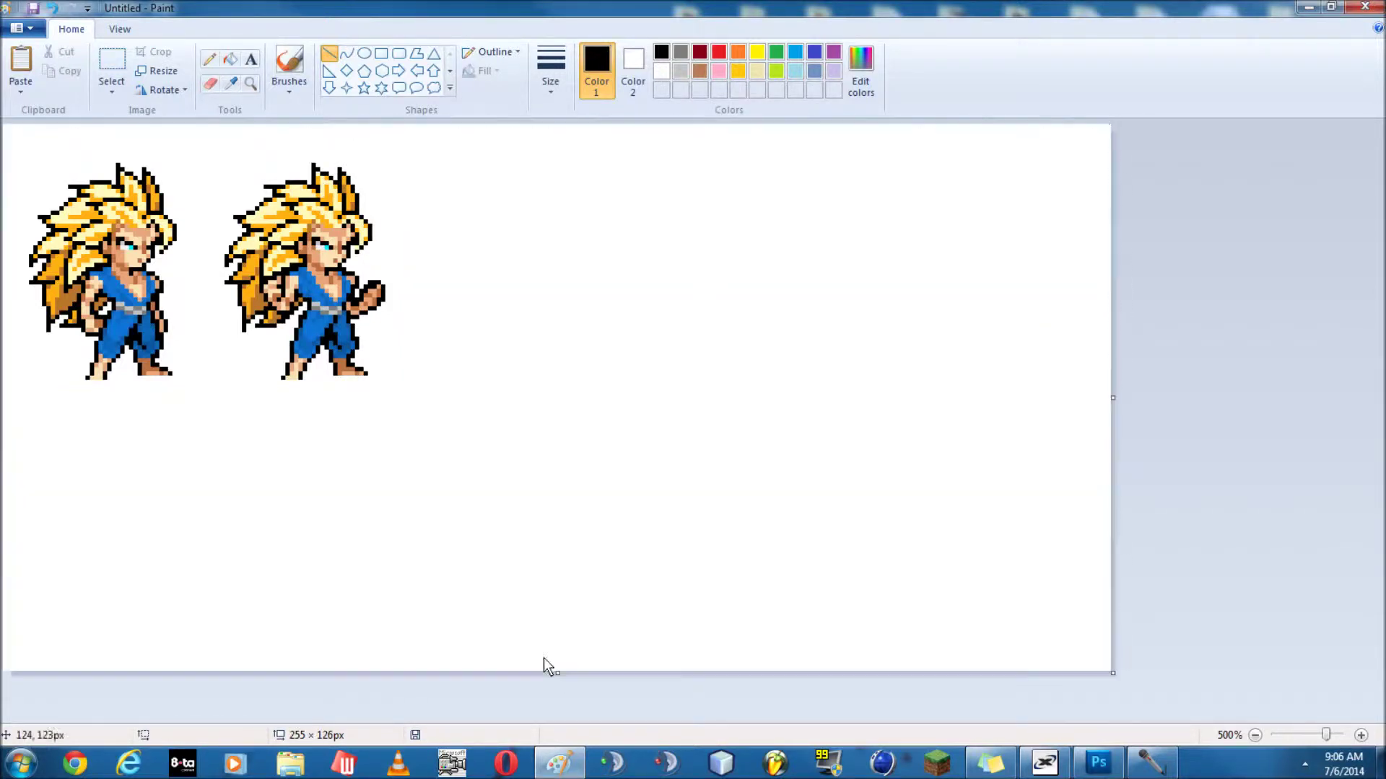
left_click(383, 54)
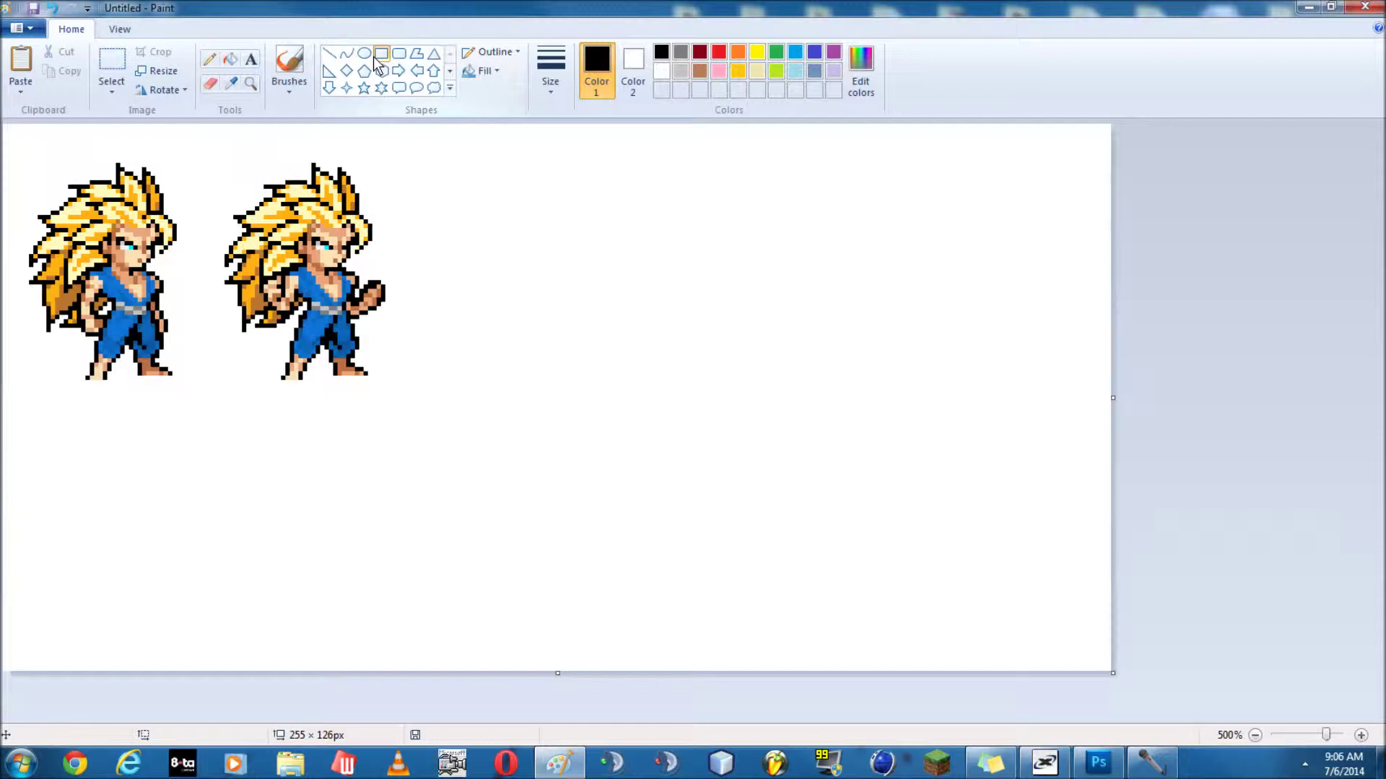
left_click(540, 87)
left_click(566, 120)
left_click(551, 64)
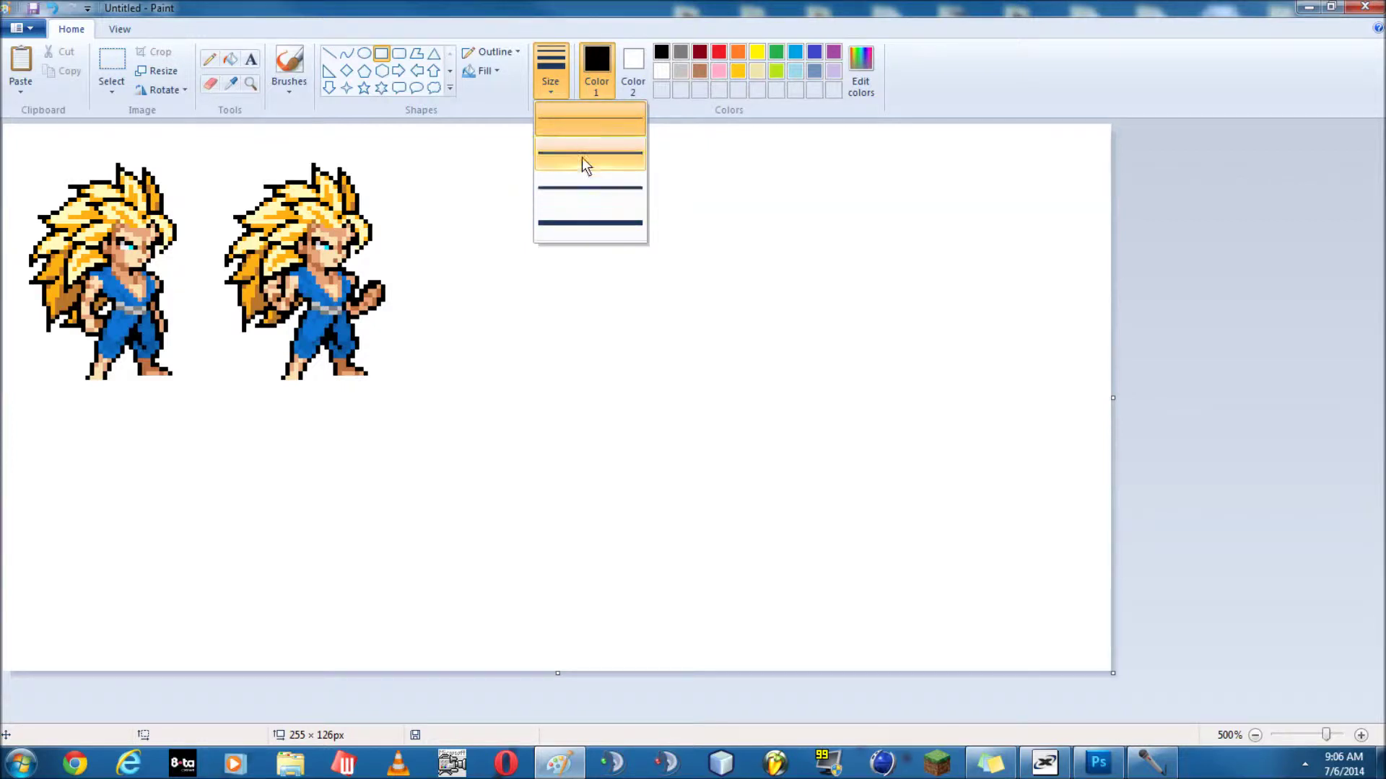
left_click(574, 121)
mouse_move(444, 158)
left_mouse_down()
mouse_move(710, 382)
mouse_move(1078, 634)
left_mouse_up()
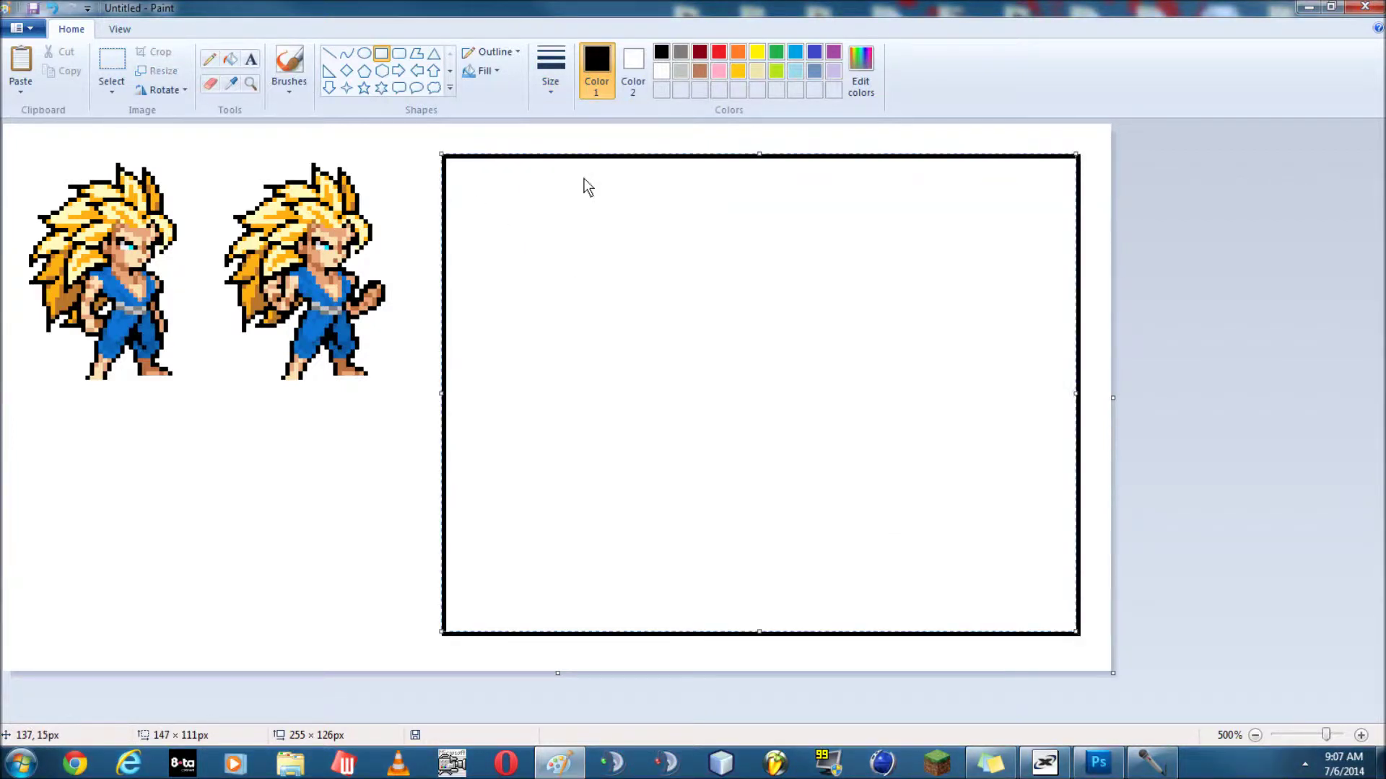
Sample the outfit blue as Color 2 and set red as Color 1
left_click(387, 427)
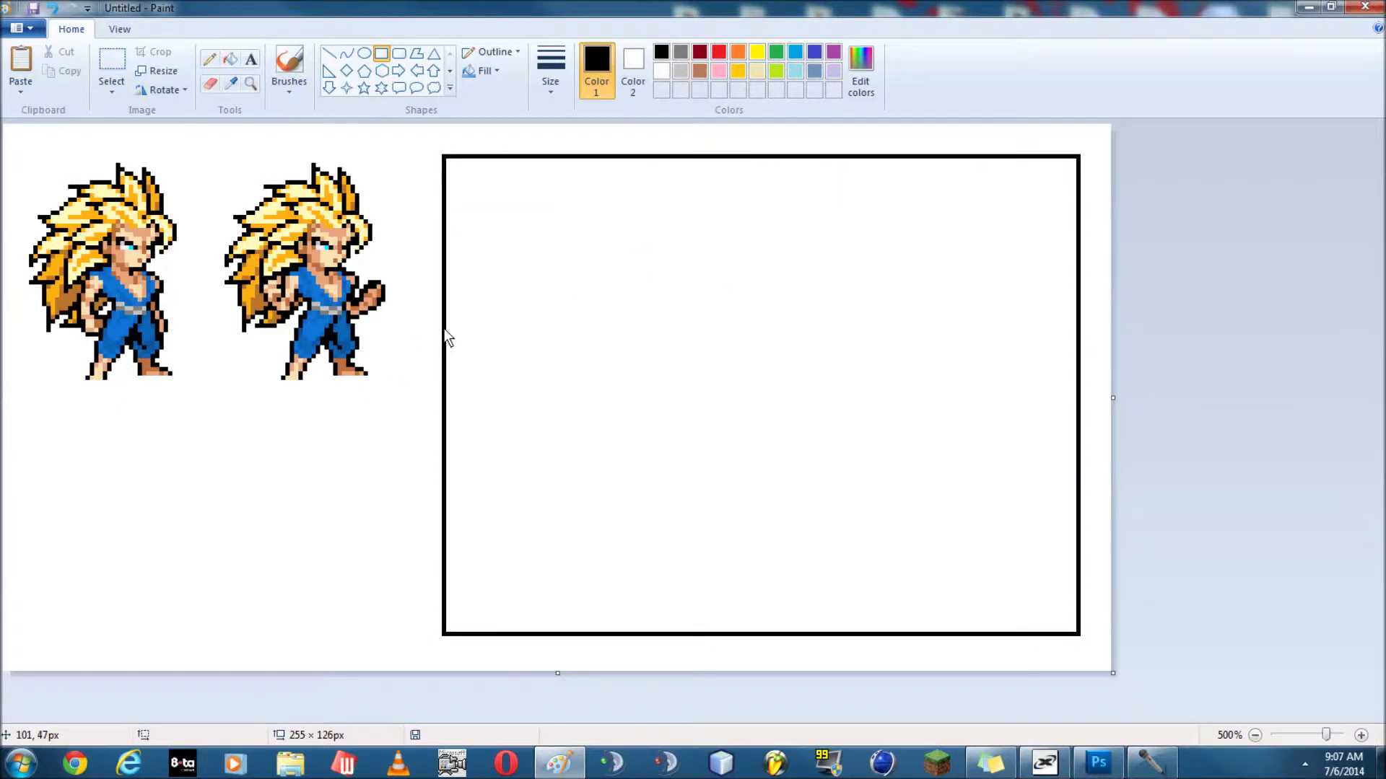
left_click(232, 90)
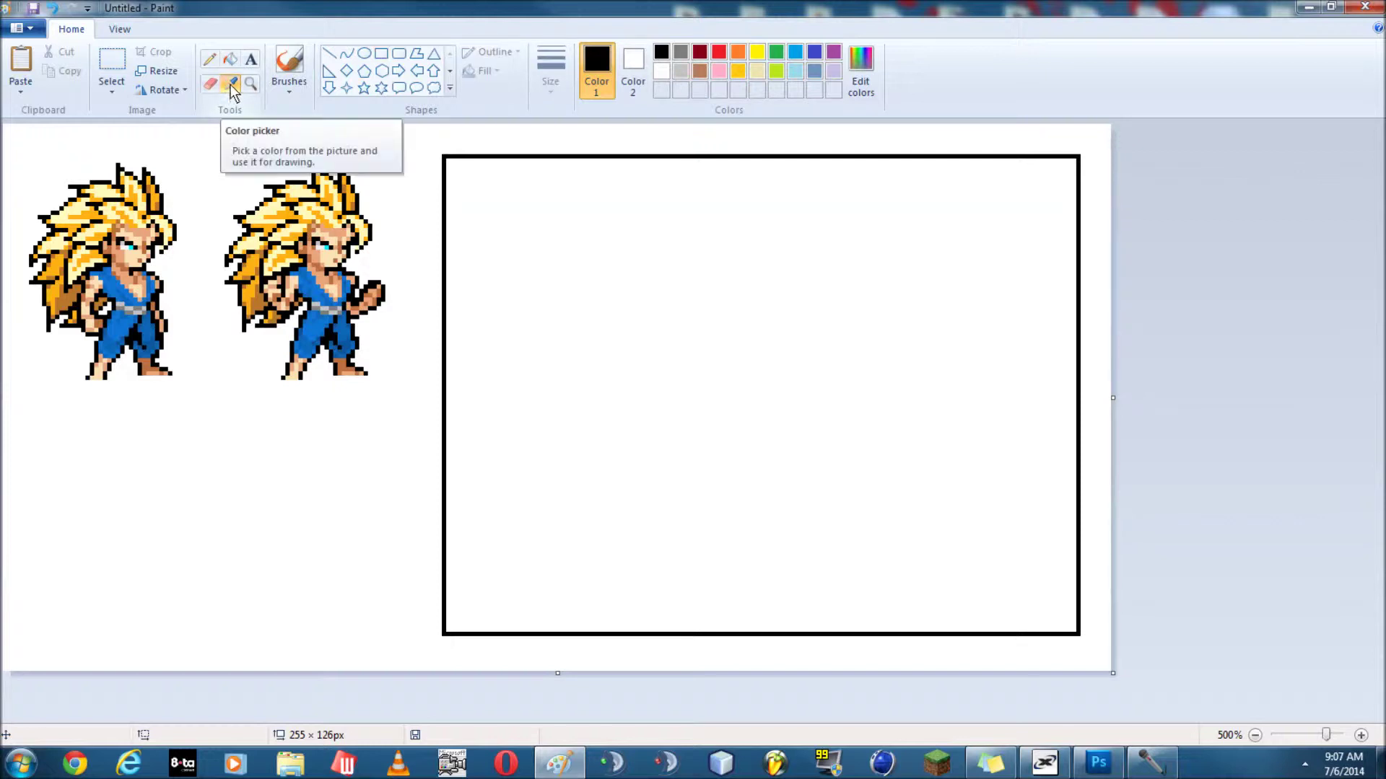
right_click(313, 329)
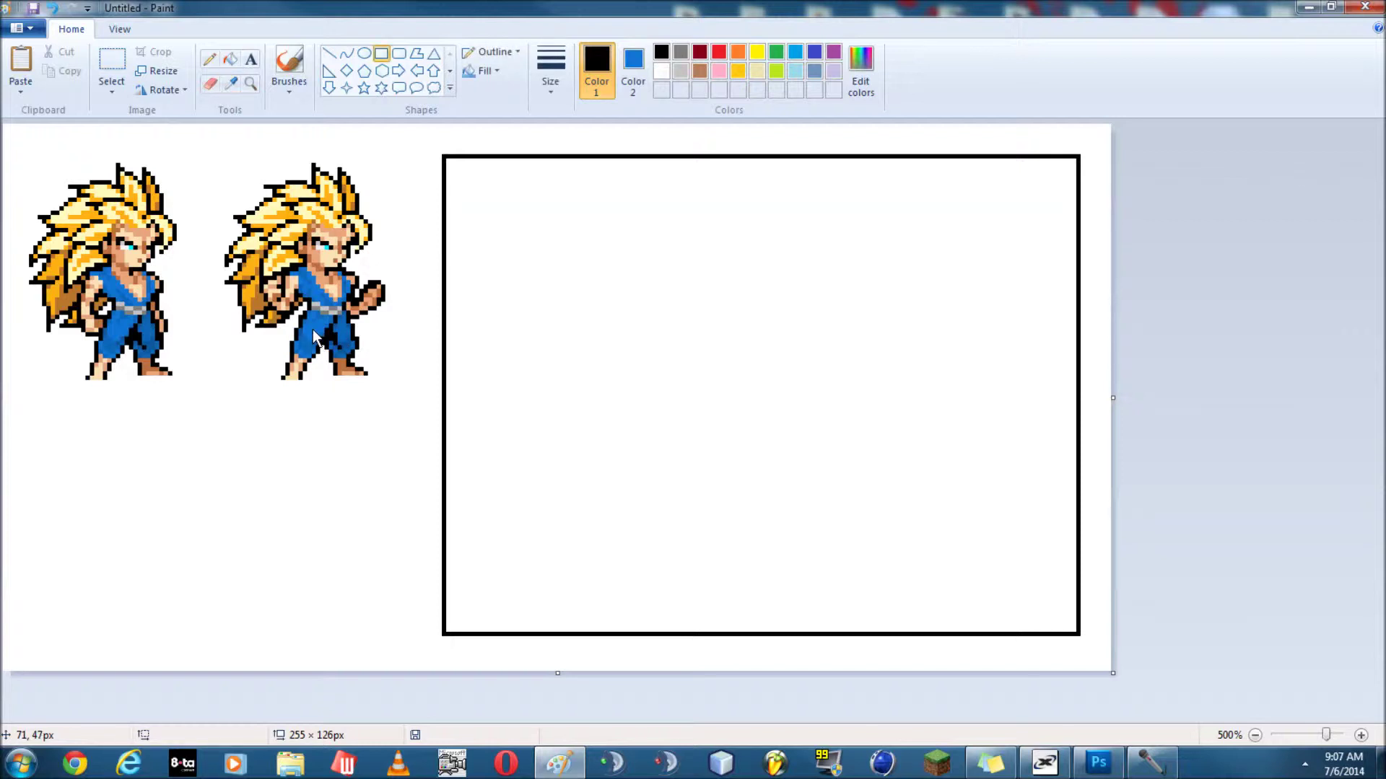
left_click(633, 73)
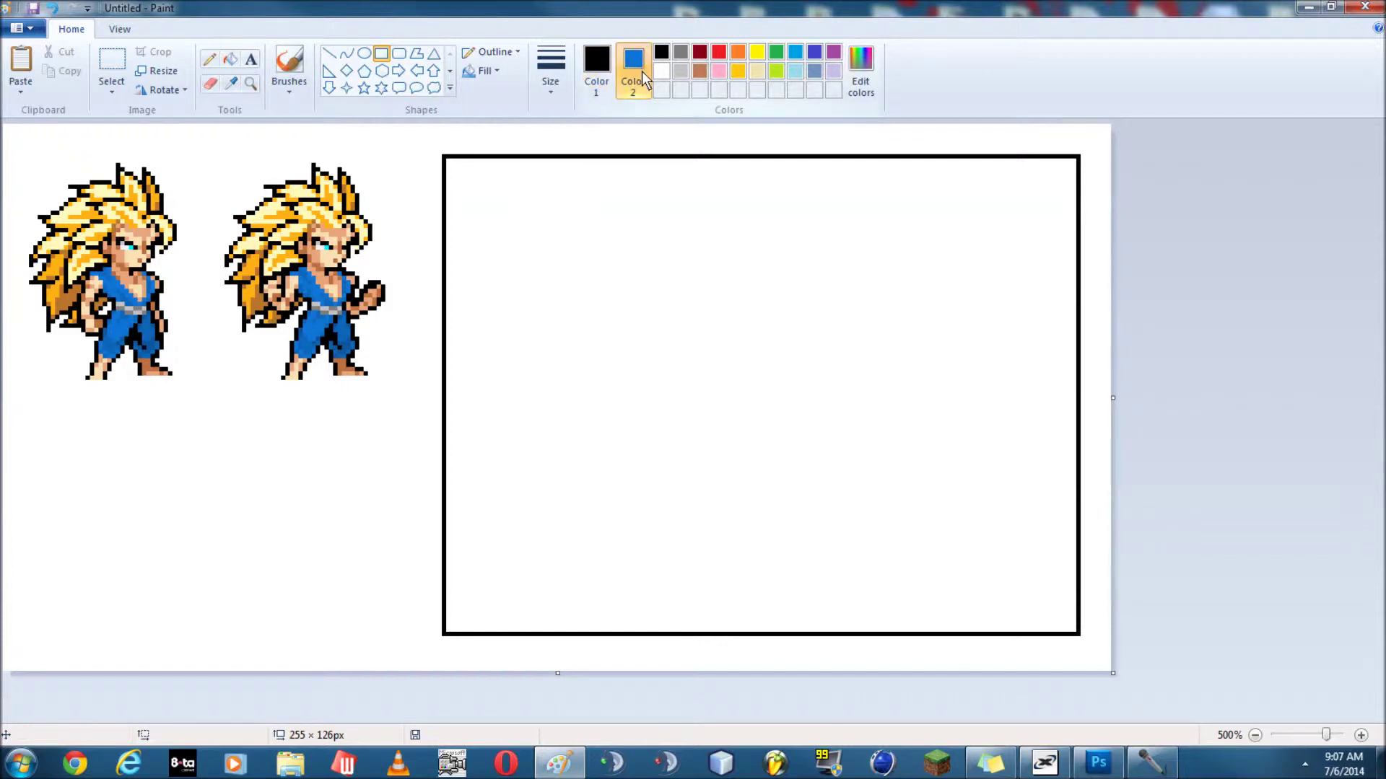
left_click(598, 71)
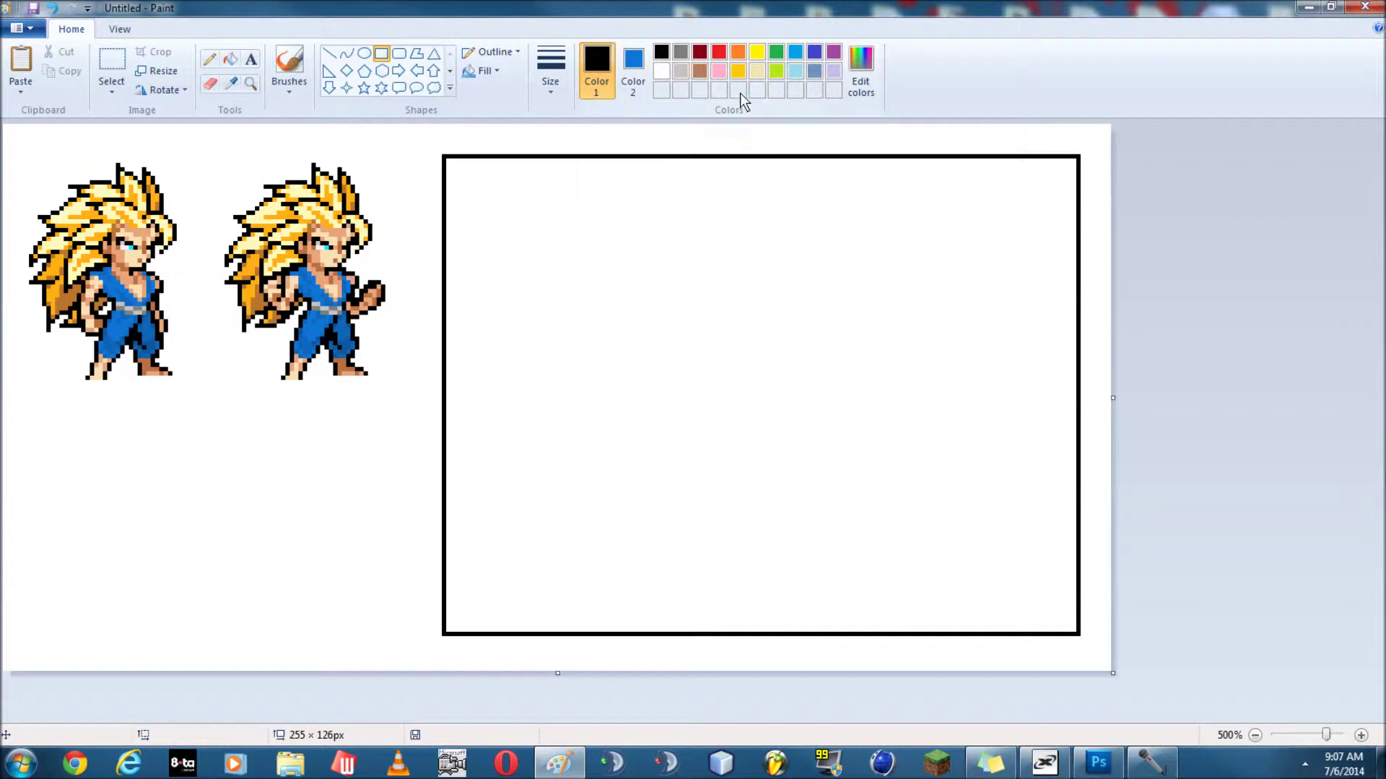
left_click(720, 52)
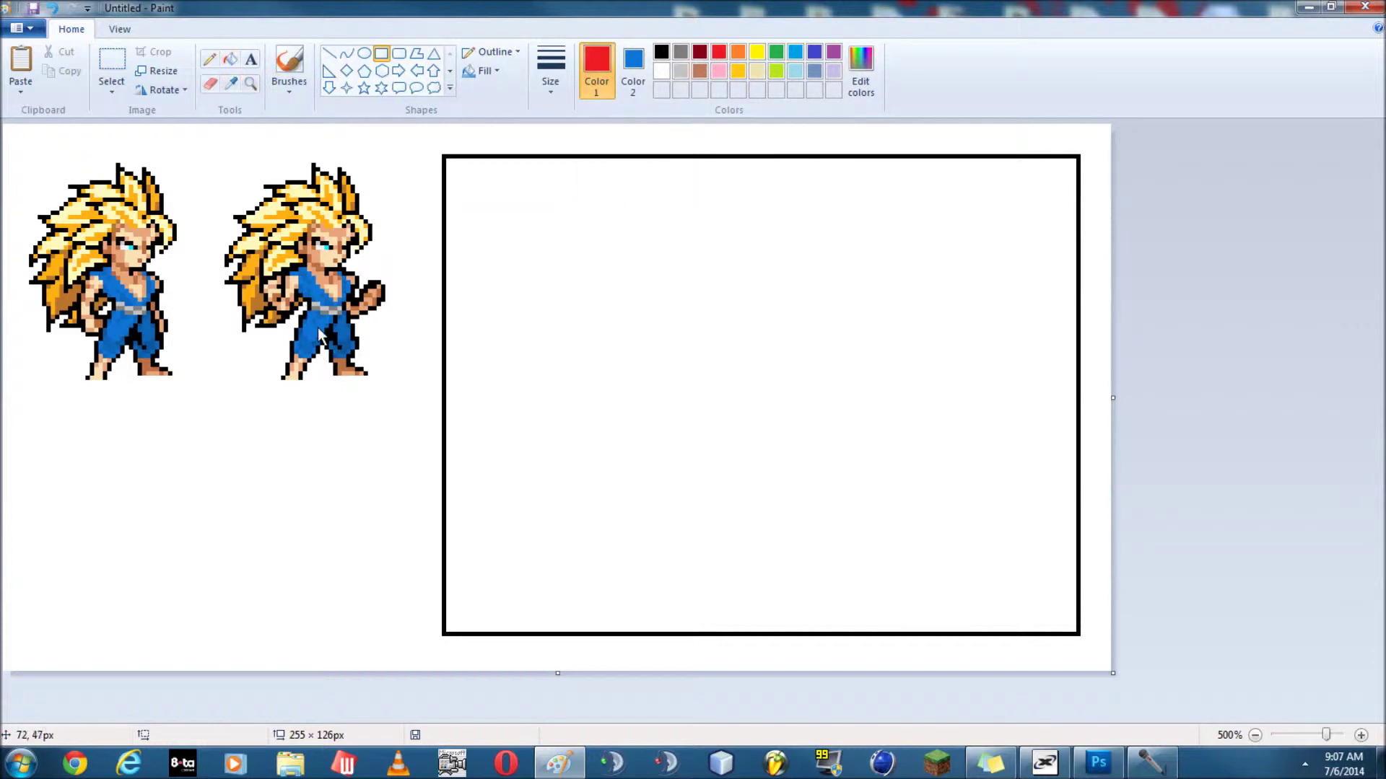
left_click(232, 64)
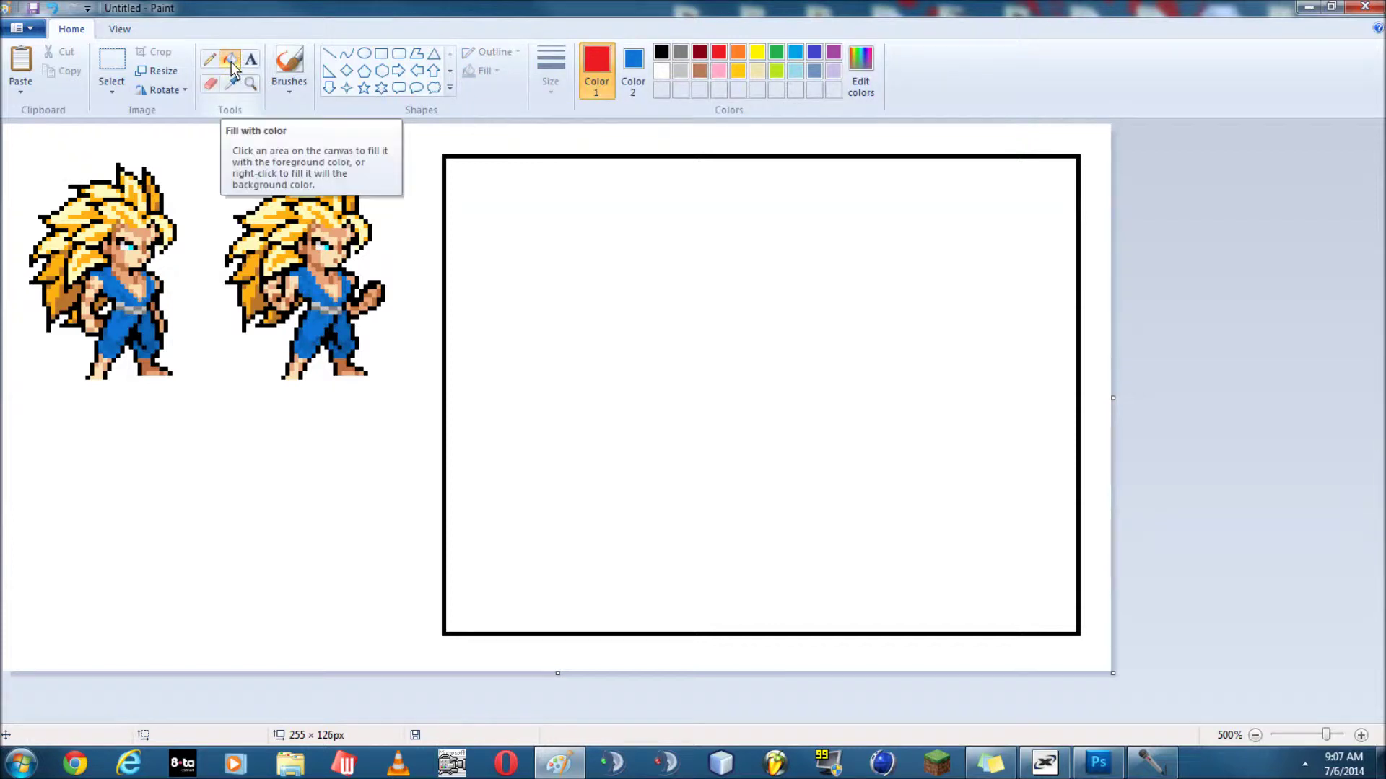
Fill the rectangle red and move both sprites into it with a transparent selection
left_click(723, 364)
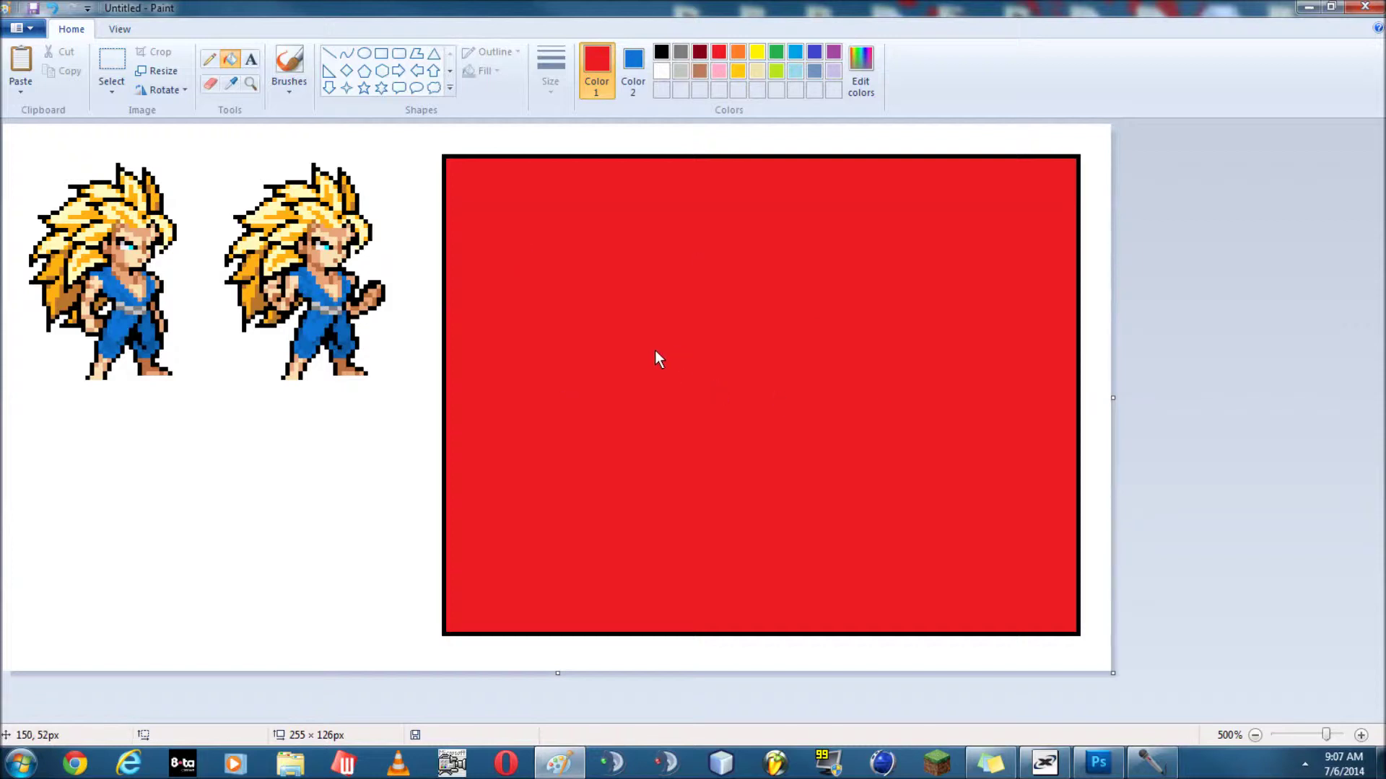
left_click(117, 90)
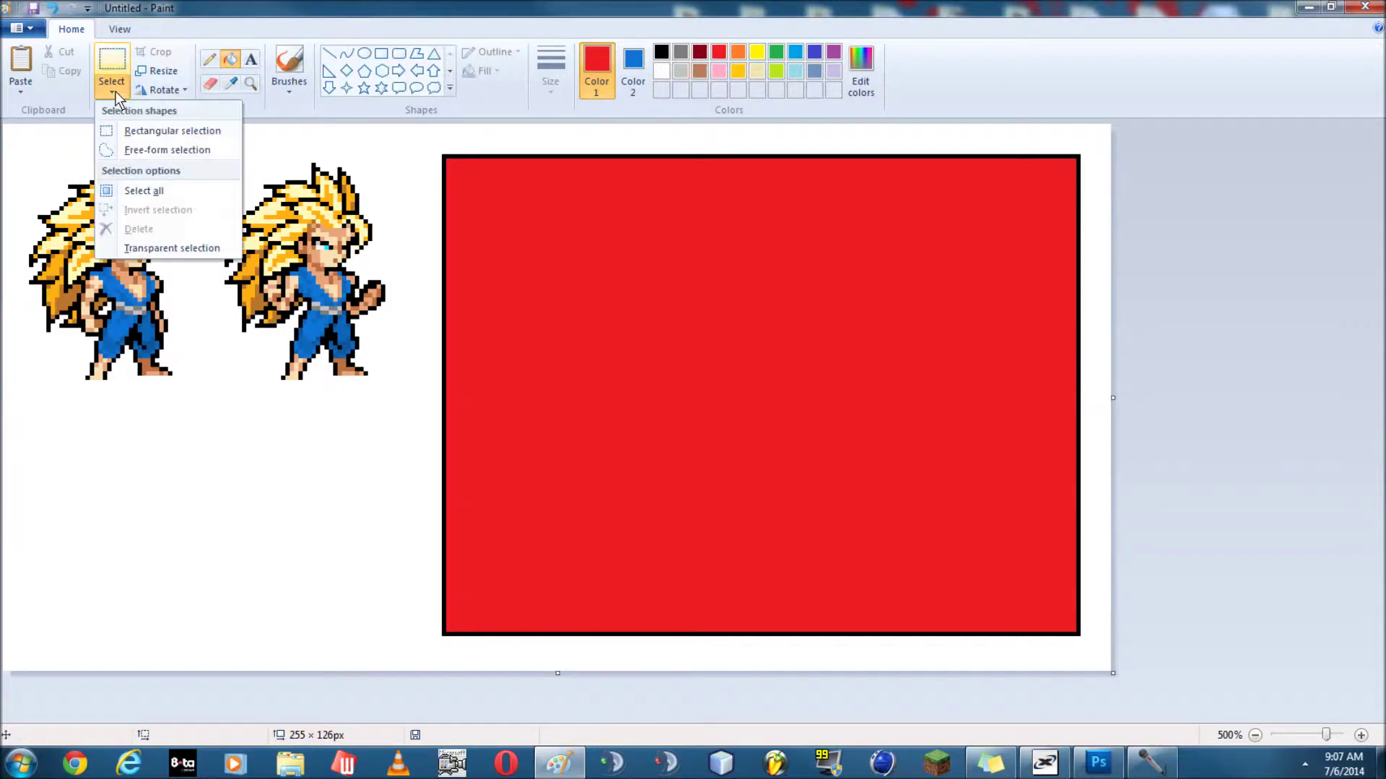
left_click(181, 252)
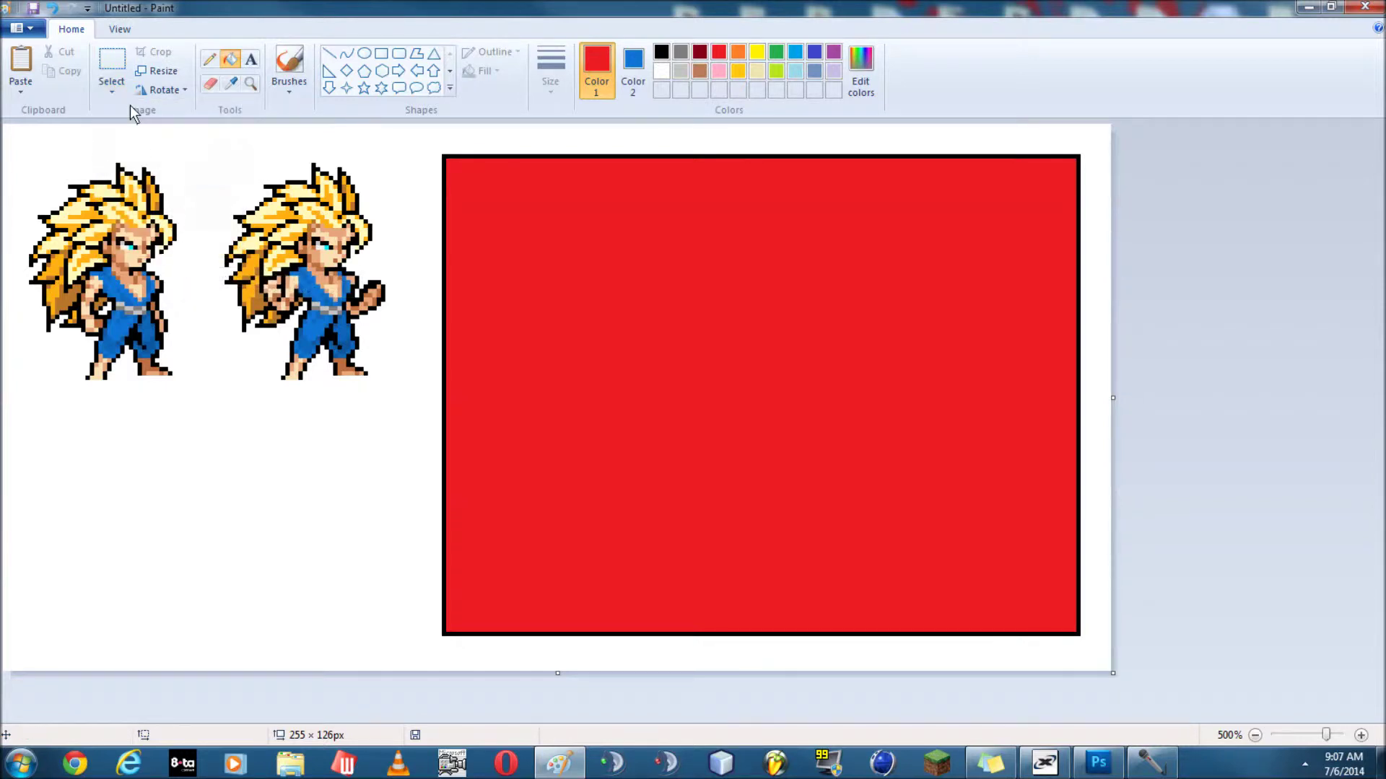
left_click(119, 63)
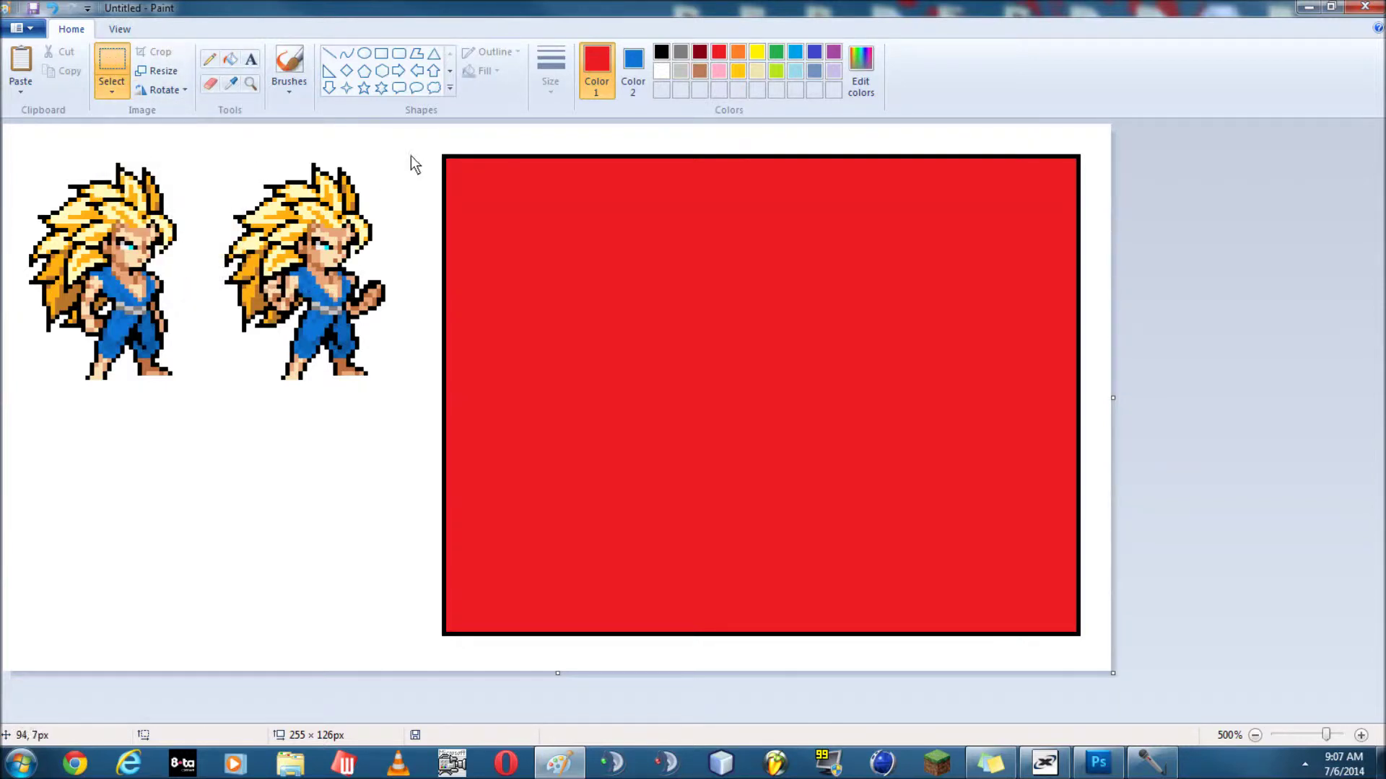
left_click_drag(405, 155, 14, 398)
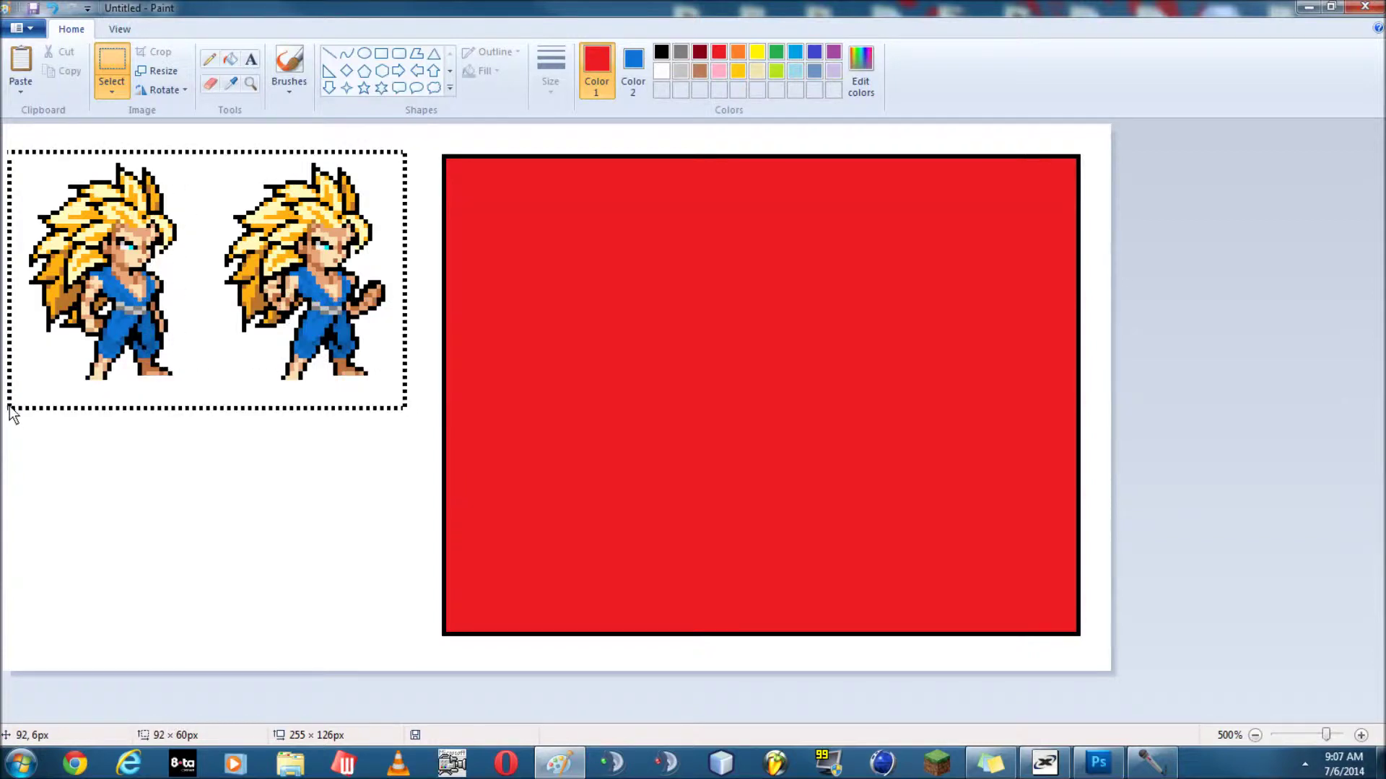
mouse_move(139, 293)
left_mouse_down()
mouse_move(624, 385)
mouse_move(683, 376)
left_mouse_up()
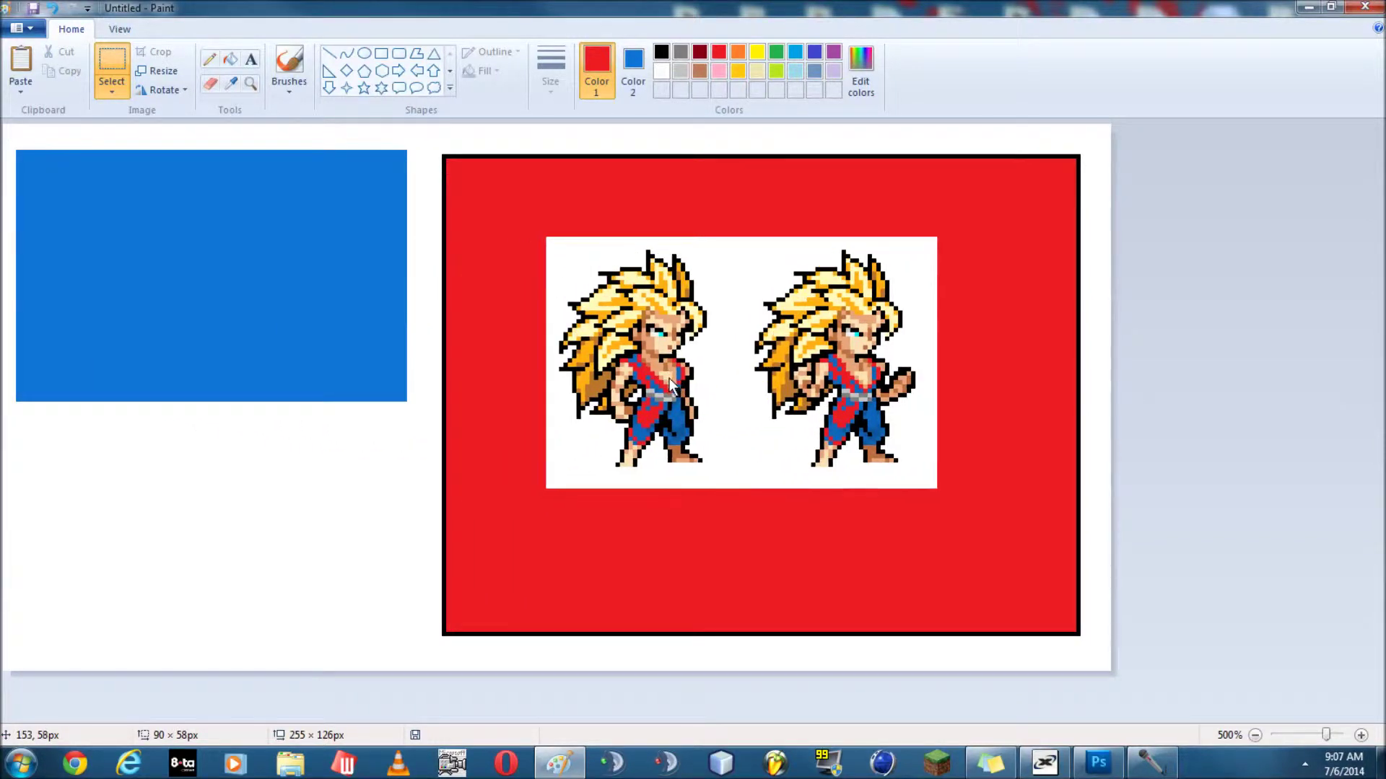
left_click(444, 323)
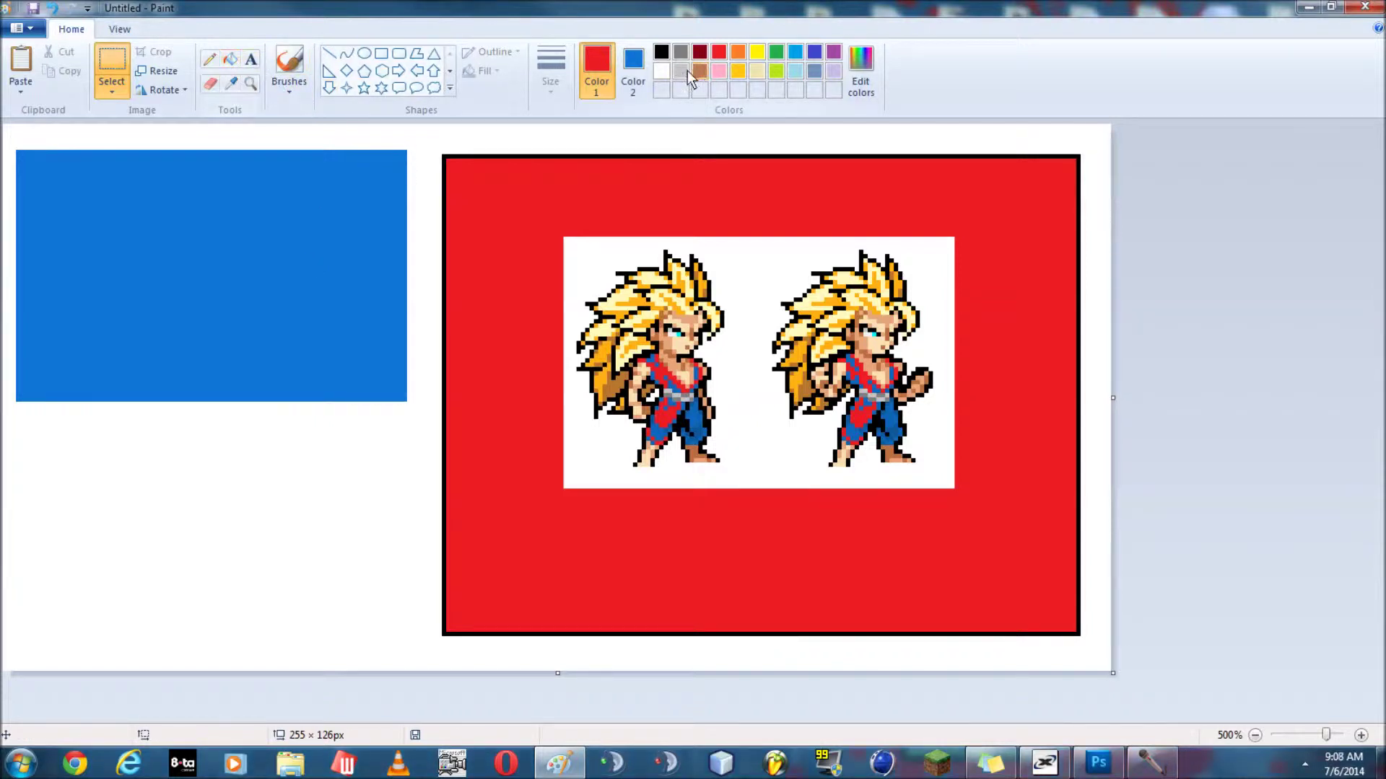
left_click(662, 71)
Fill the blue block white and draw a black rectangle up to the red panel
left_click(229, 61)
left_click(278, 267)
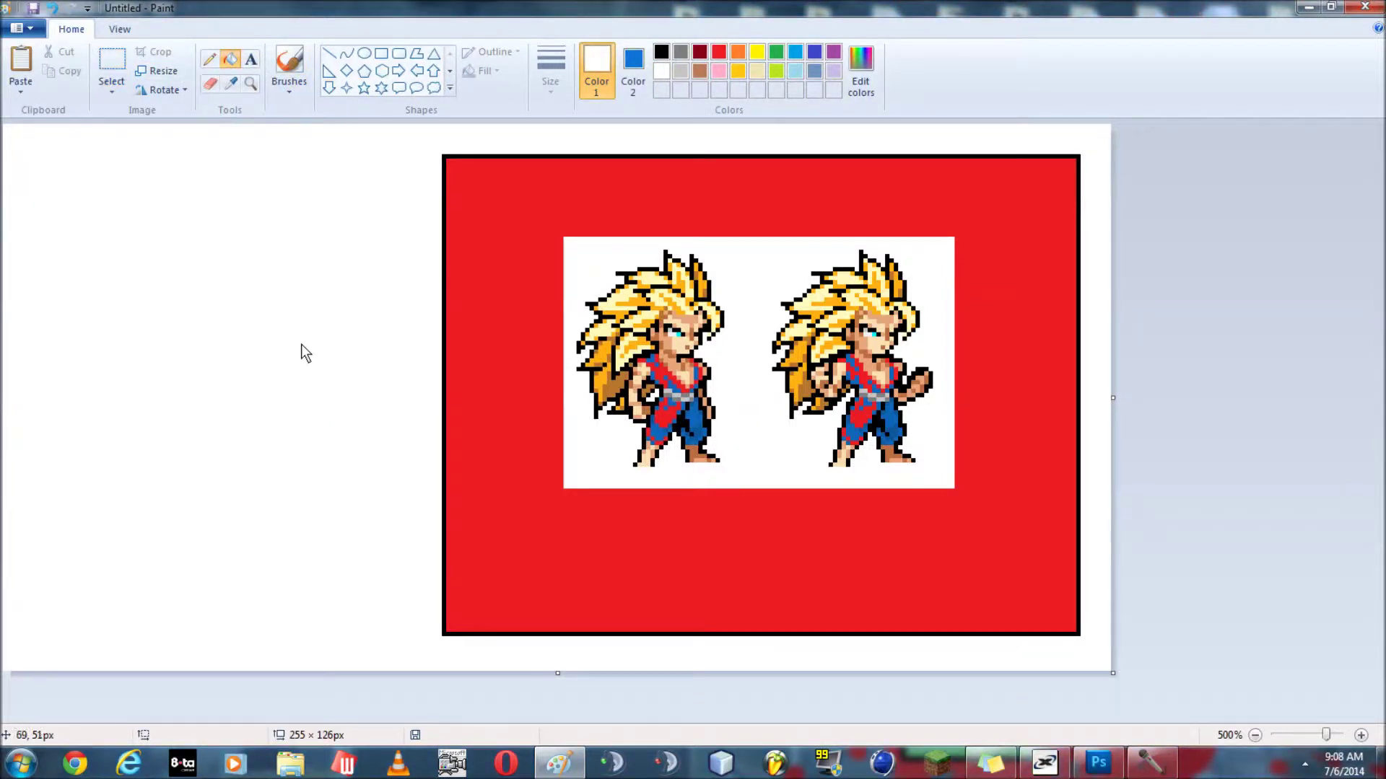
left_click(382, 52)
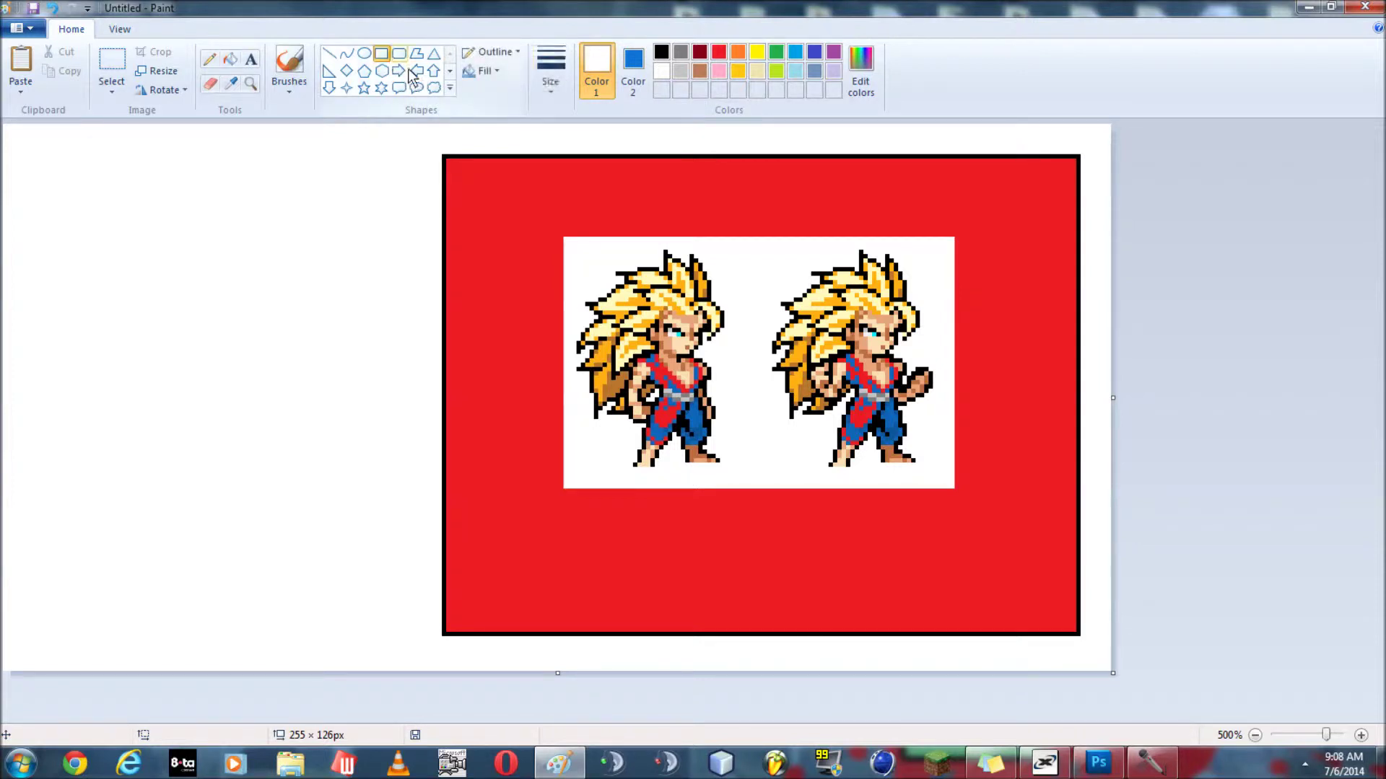
left_click(550, 67)
left_click(563, 119)
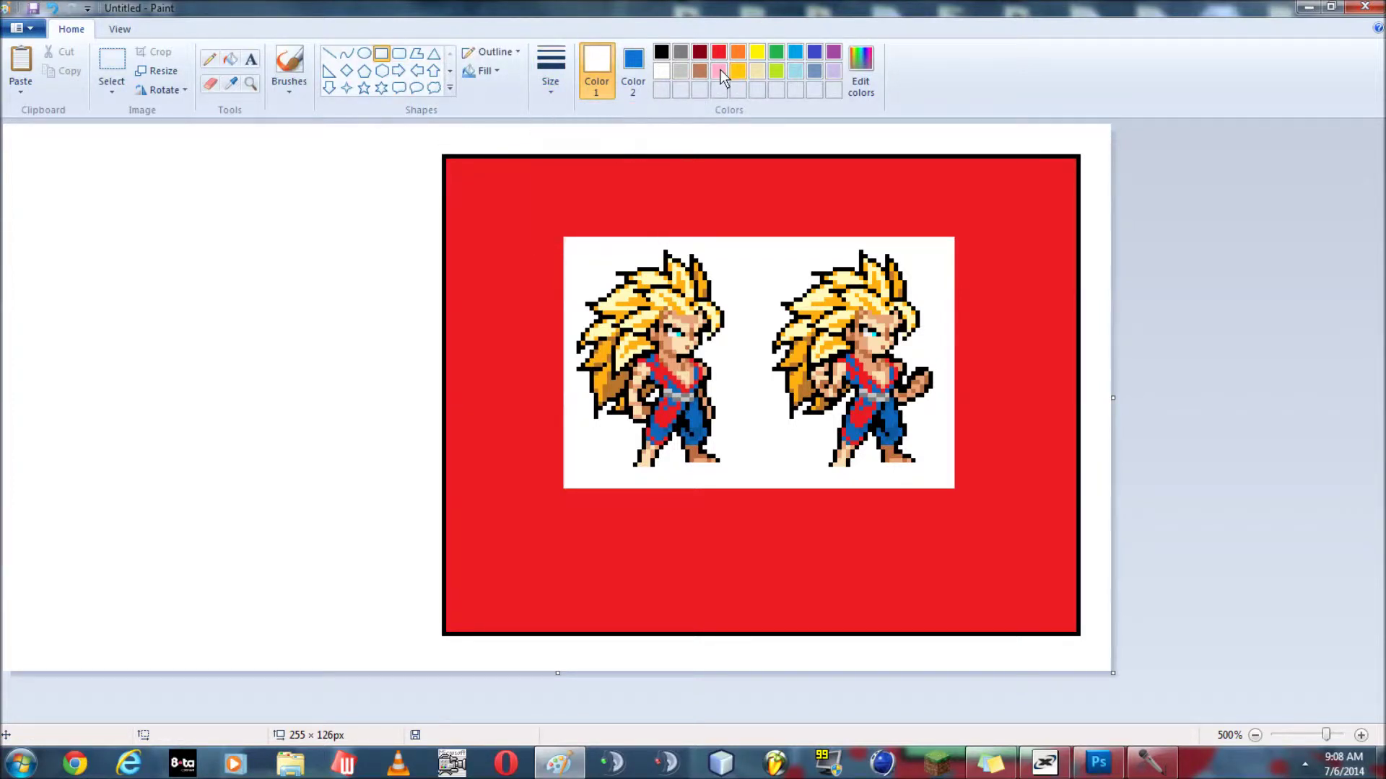
left_click(663, 52)
left_click_drag(22, 148, 502, 650)
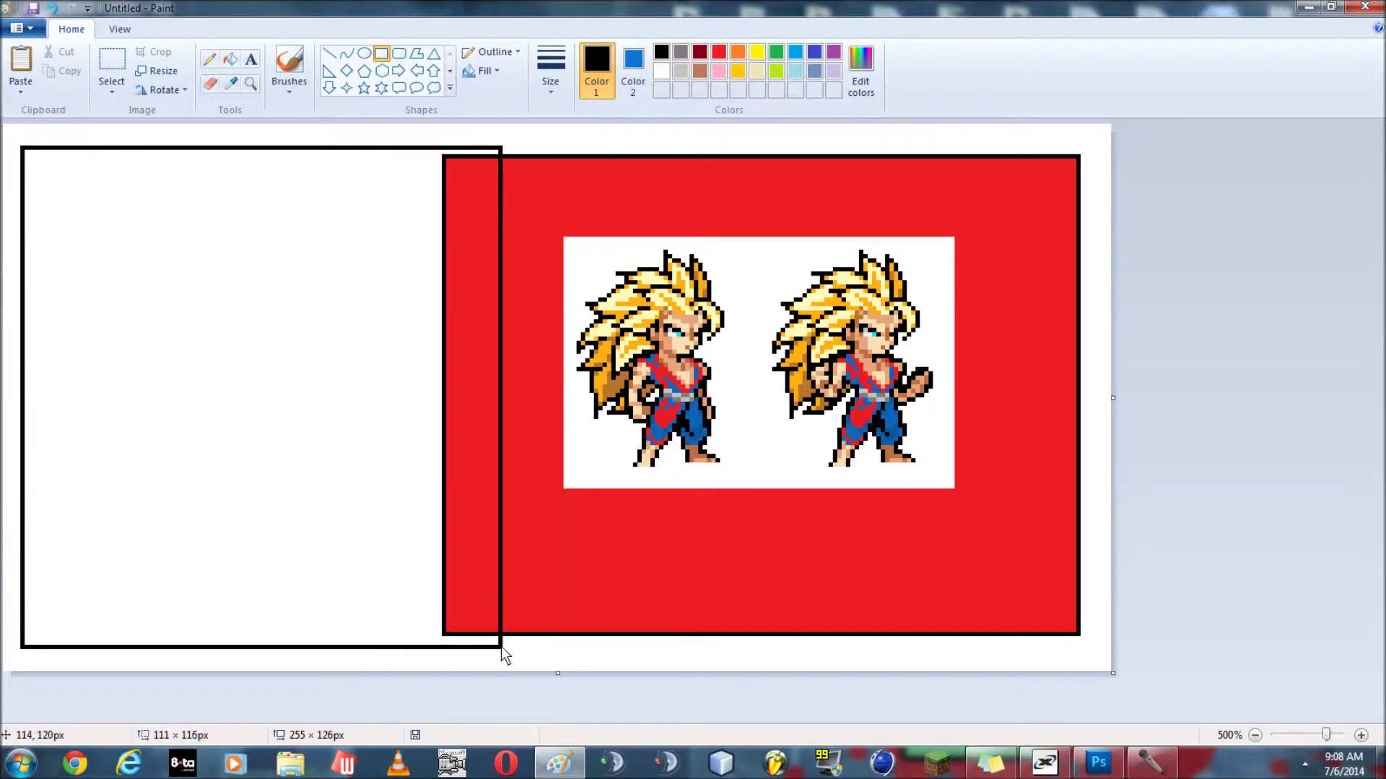
left_click_drag(501, 651, 445, 635)
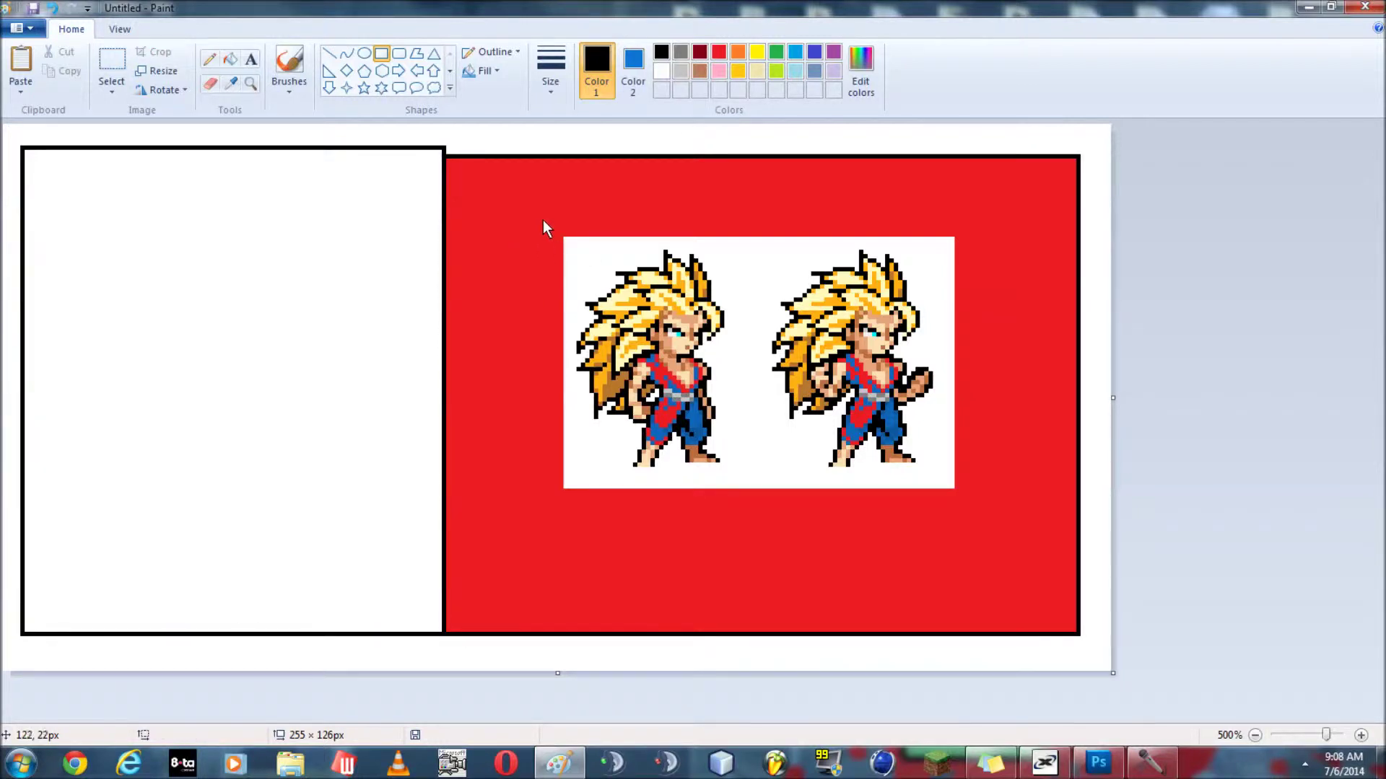
Fill the left rectangle with a custom dark red
left_click(698, 52)
left_click(861, 70)
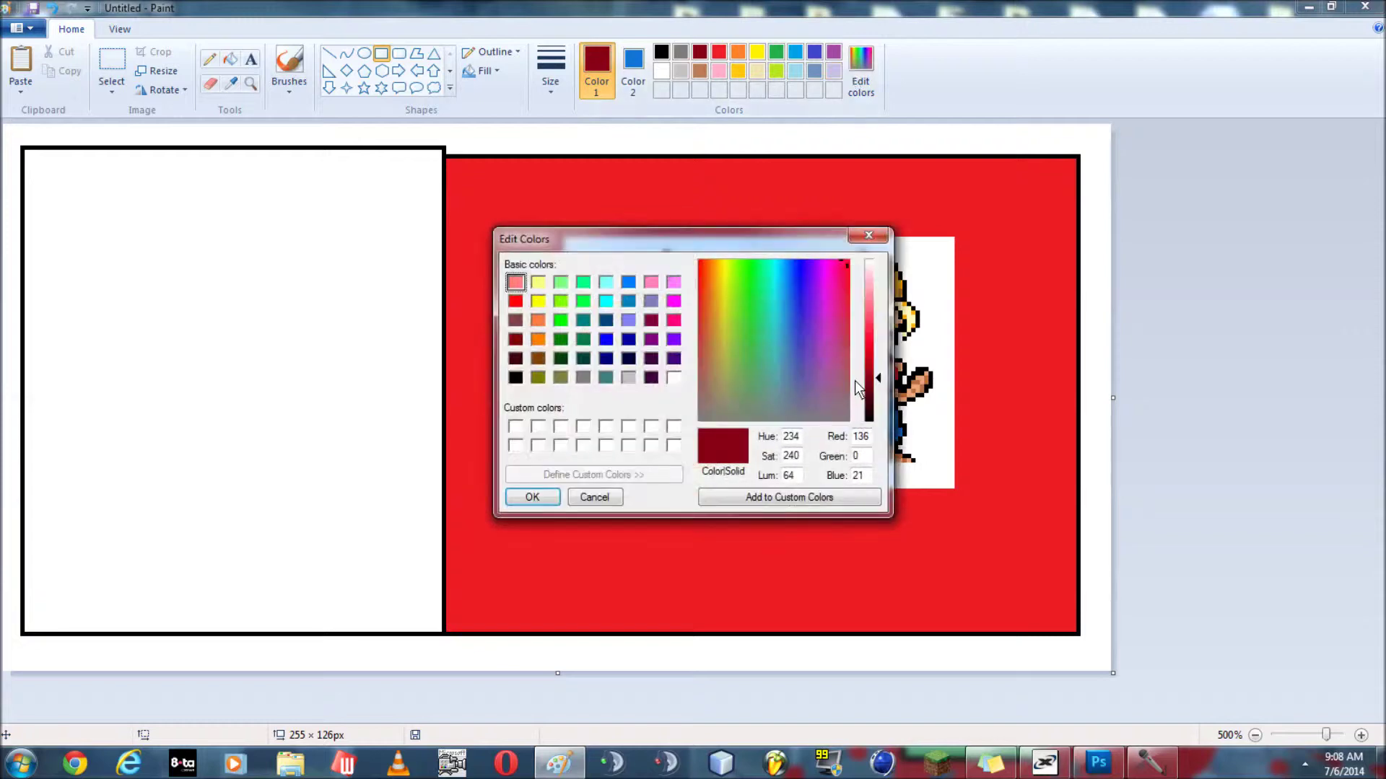
left_click_drag(880, 379, 880, 392)
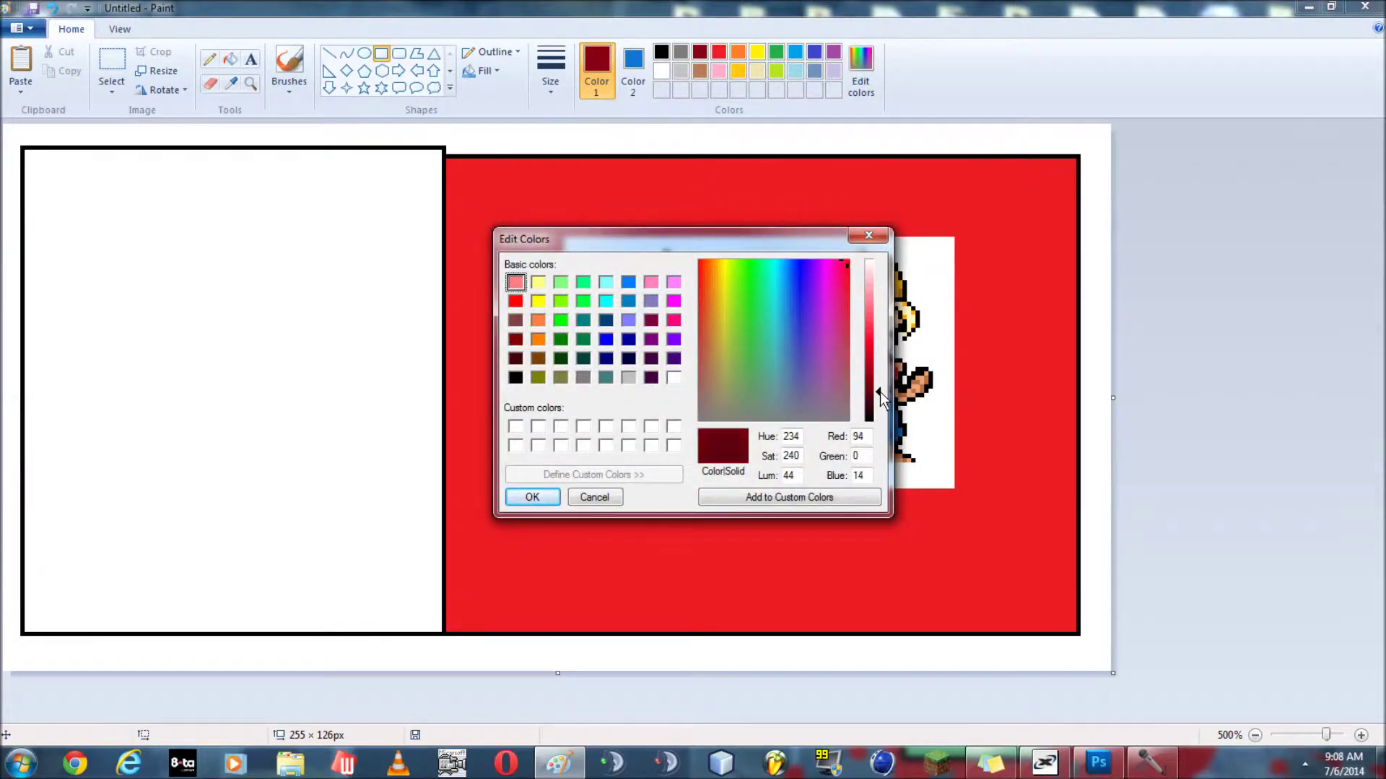
left_click(531, 496)
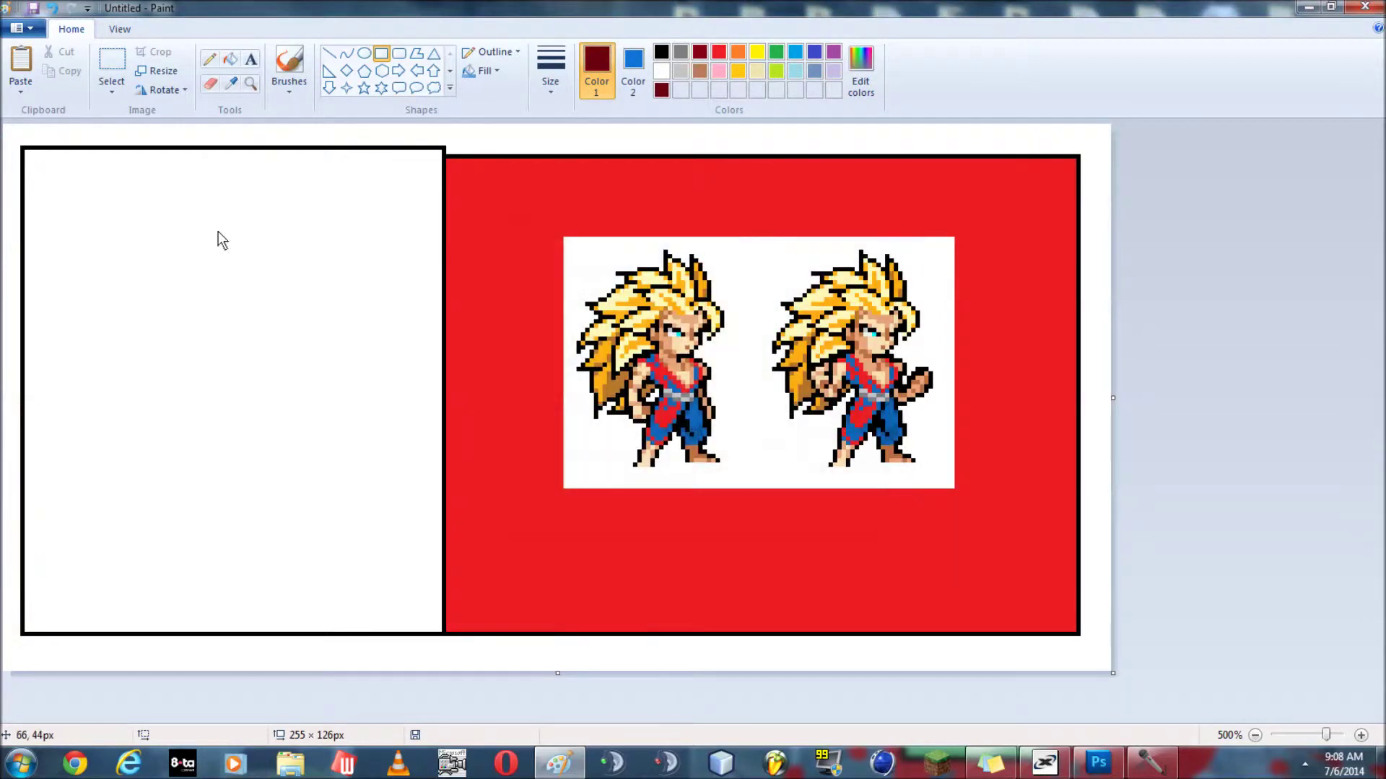
left_click(231, 59)
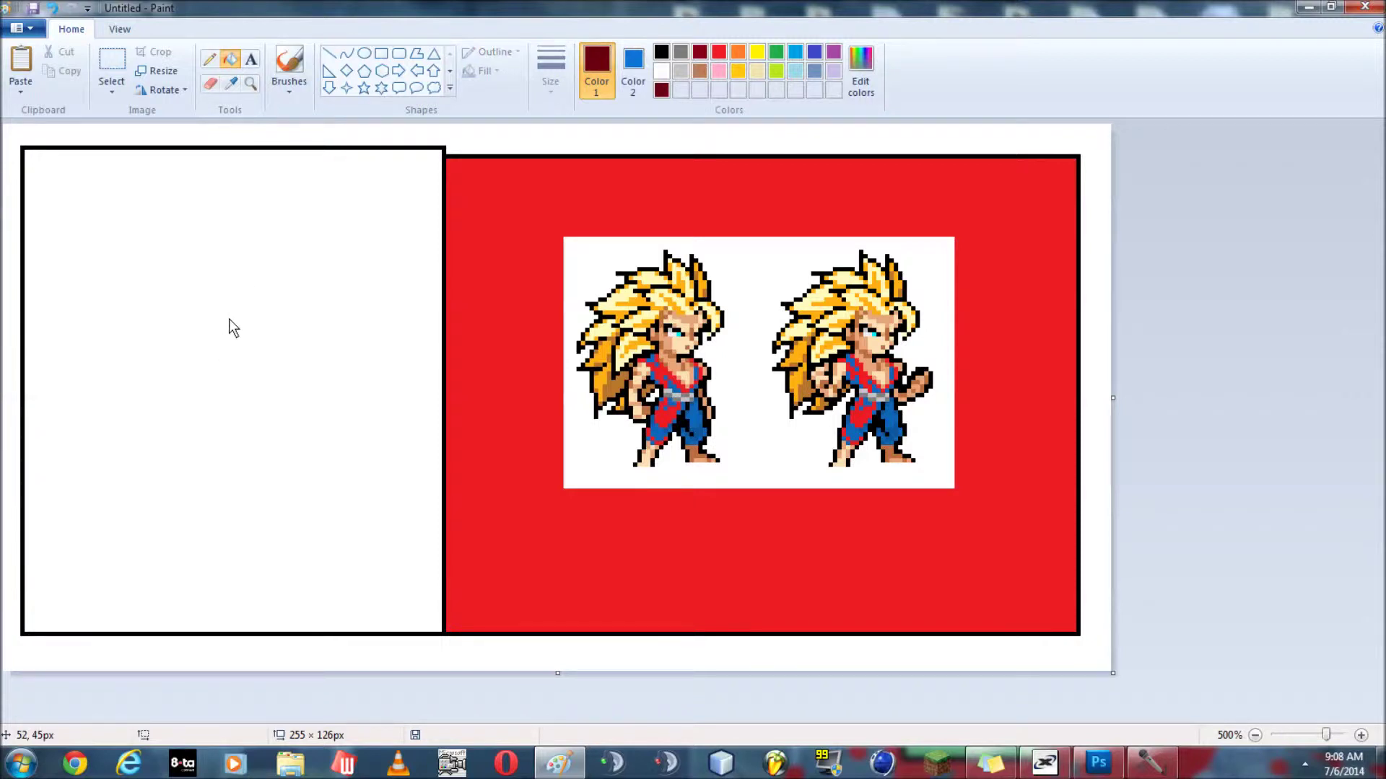
left_click(218, 336)
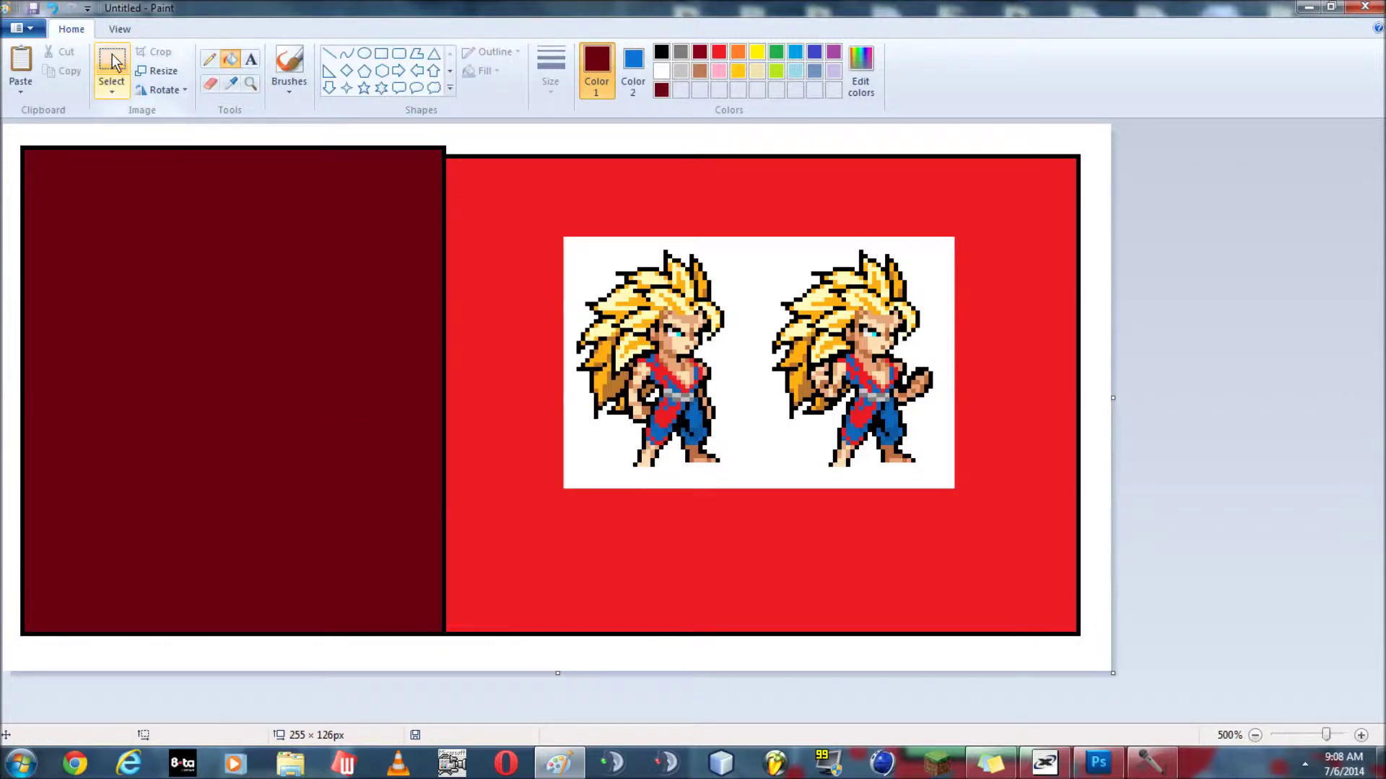
Move the sprites' white box onto the left dark red panel
left_click(231, 84)
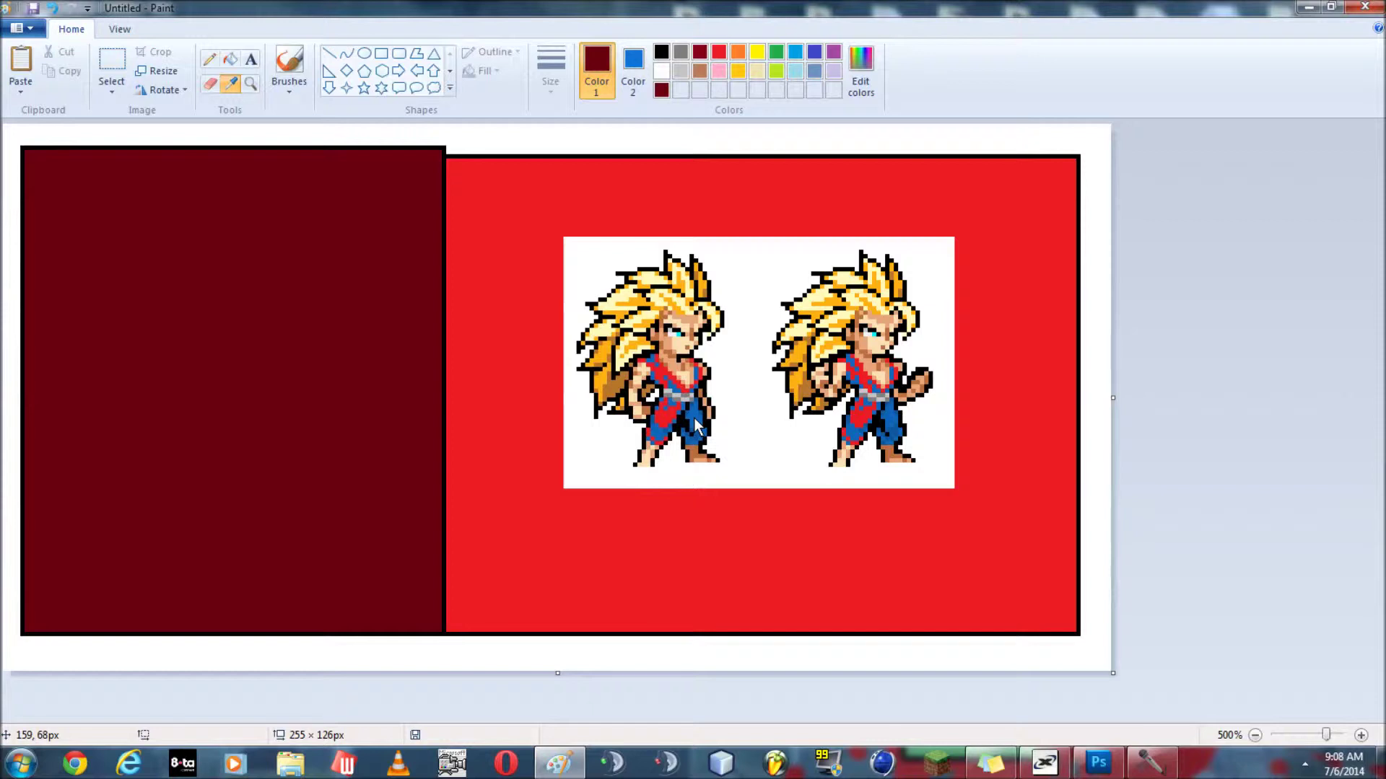
left_click(112, 70)
mouse_move(565, 236)
left_mouse_down()
mouse_move(705, 311)
mouse_move(948, 485)
left_mouse_up()
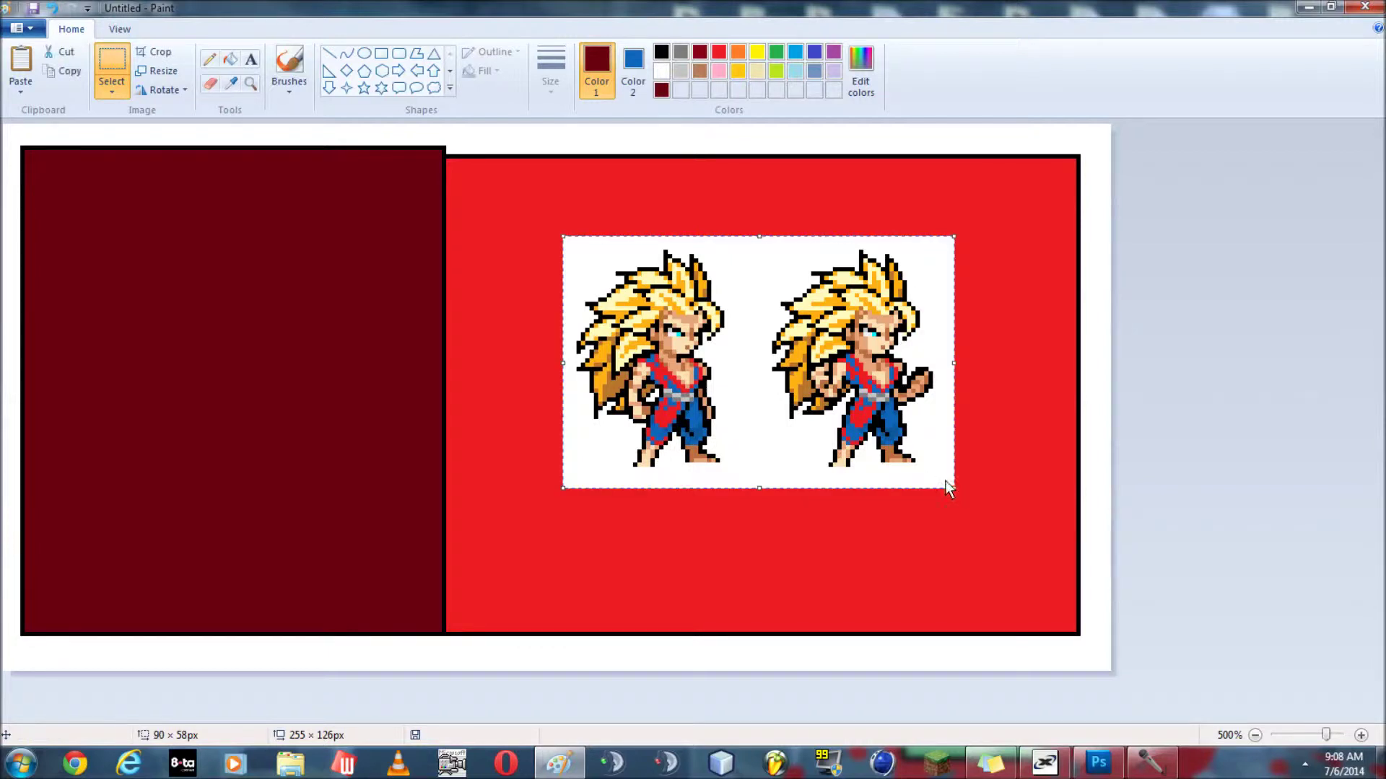
left_click_drag(865, 378, 339, 378)
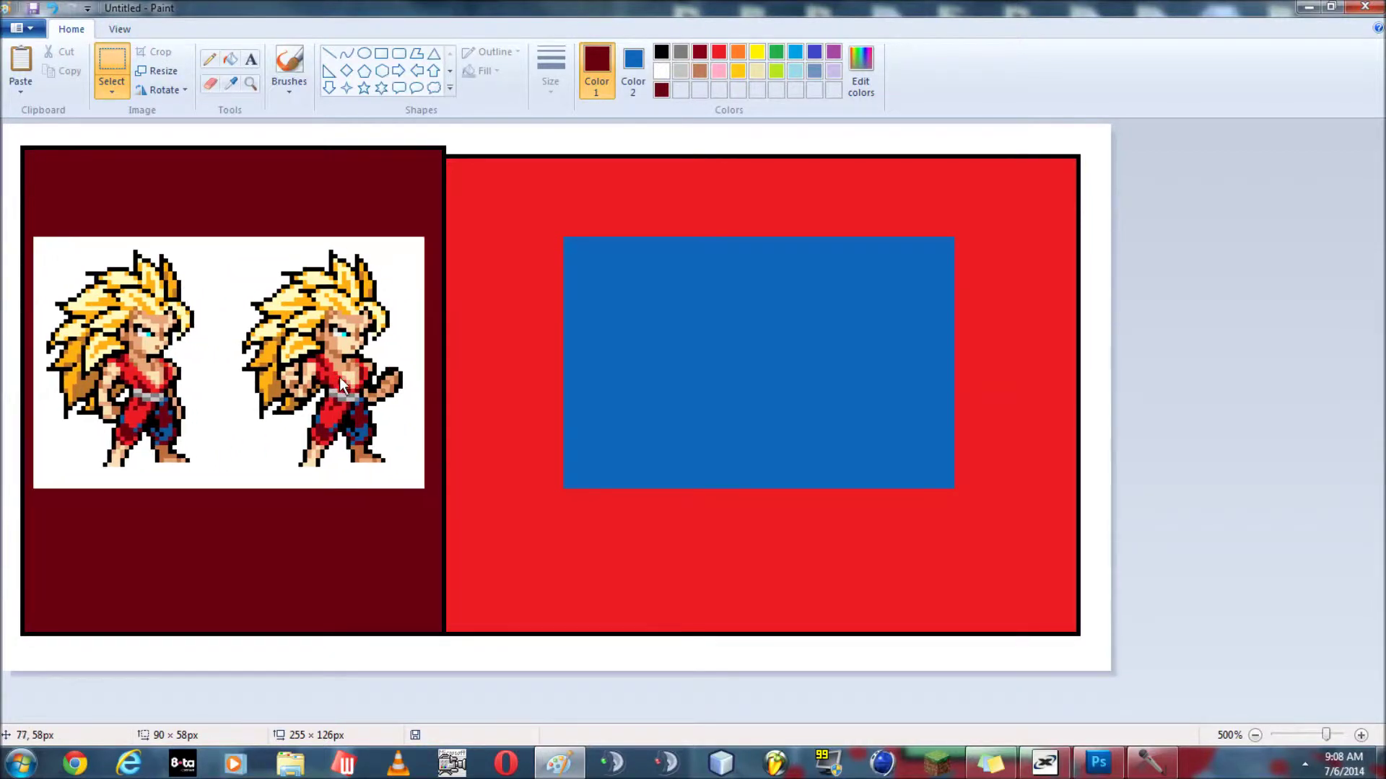
left_click(619, 356)
Fill the blue block and red surround with a darker red
left_click(860, 71)
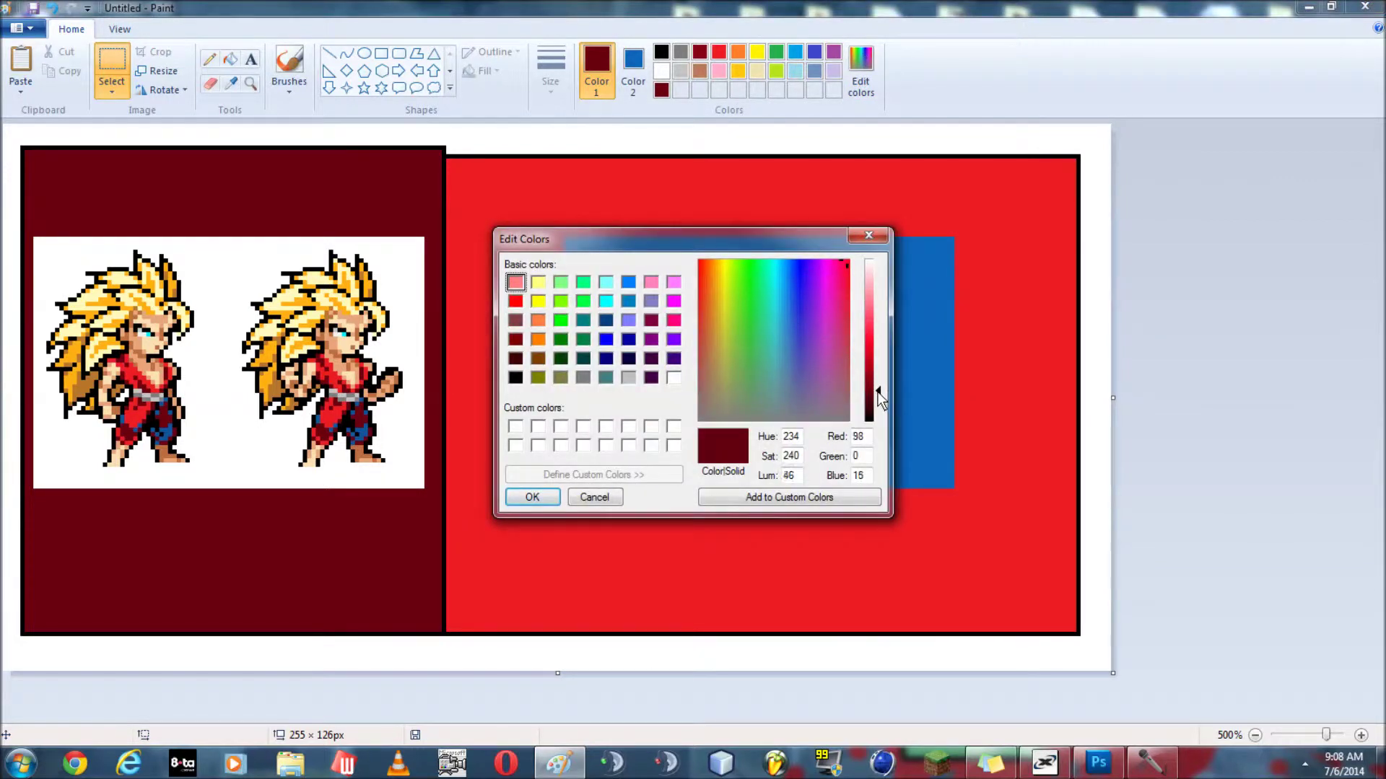
left_click(532, 497)
left_click(230, 62)
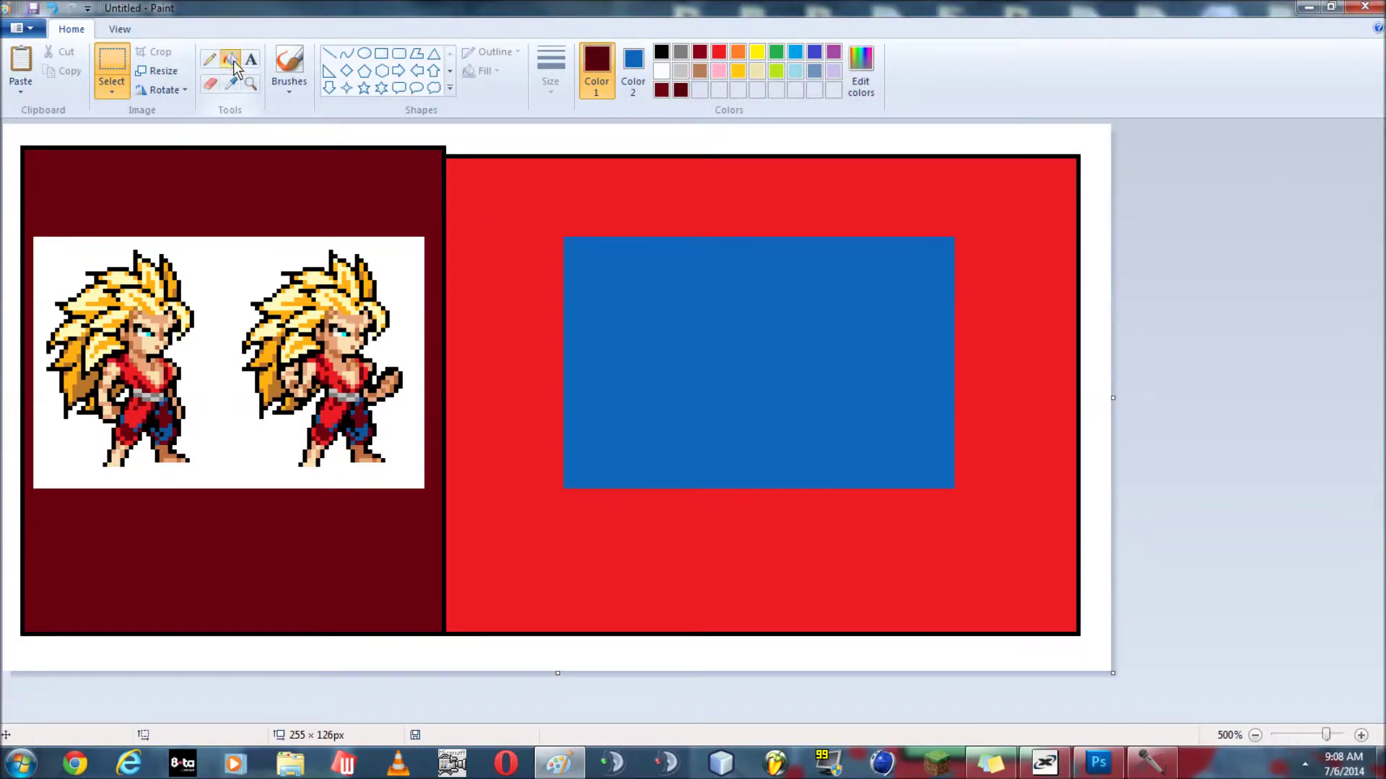
left_click(682, 250)
left_click(688, 204)
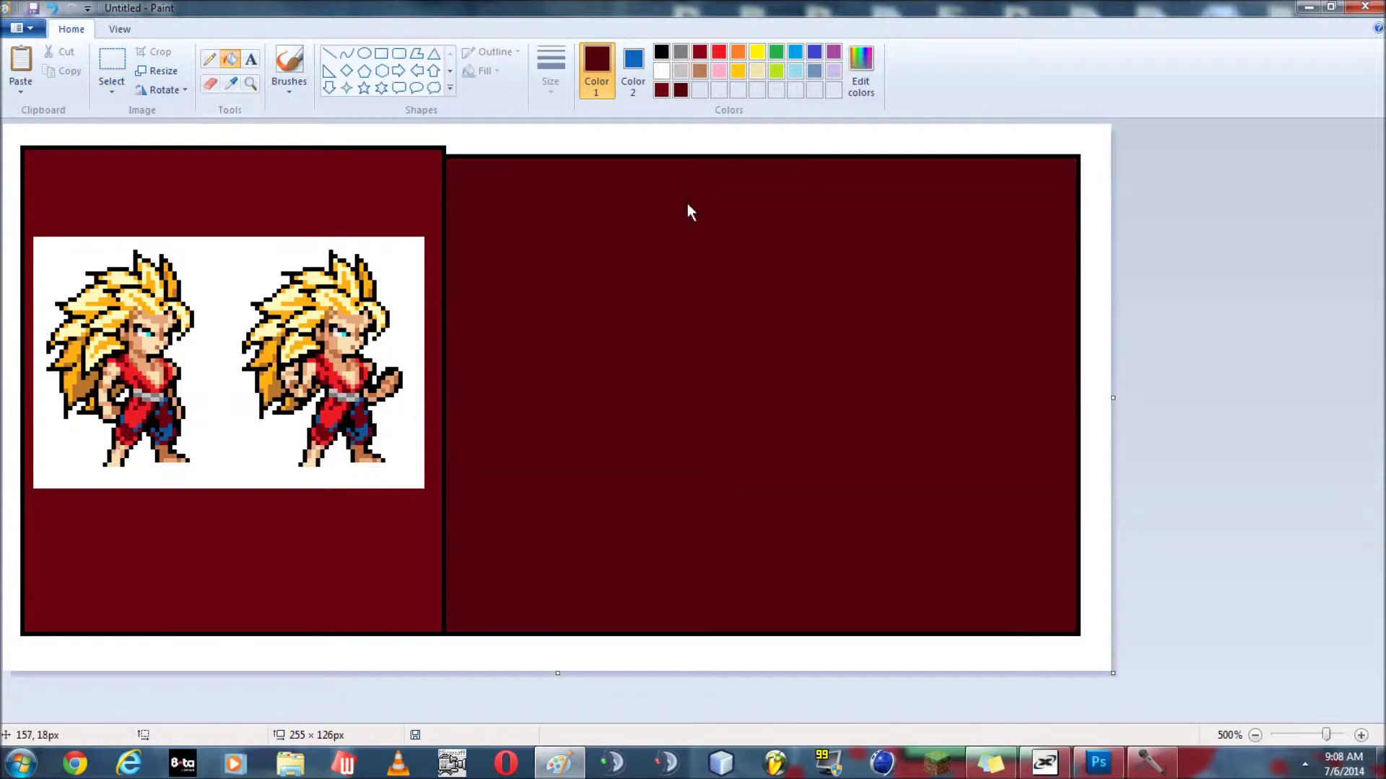
Move the sprites' white box onto the right panel and make Color 2 white
left_click(230, 84)
left_click(361, 432)
left_click(117, 64)
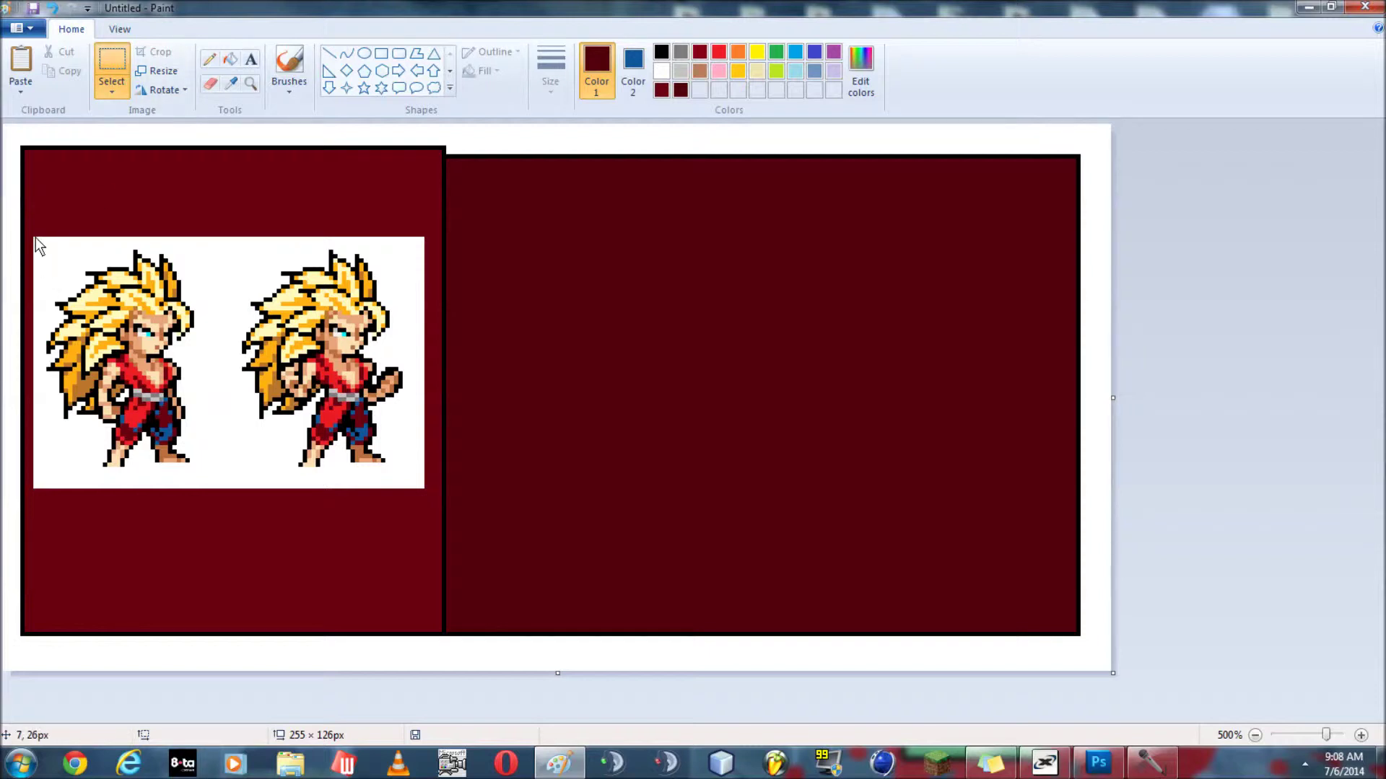
left_click_drag(37, 240, 422, 486)
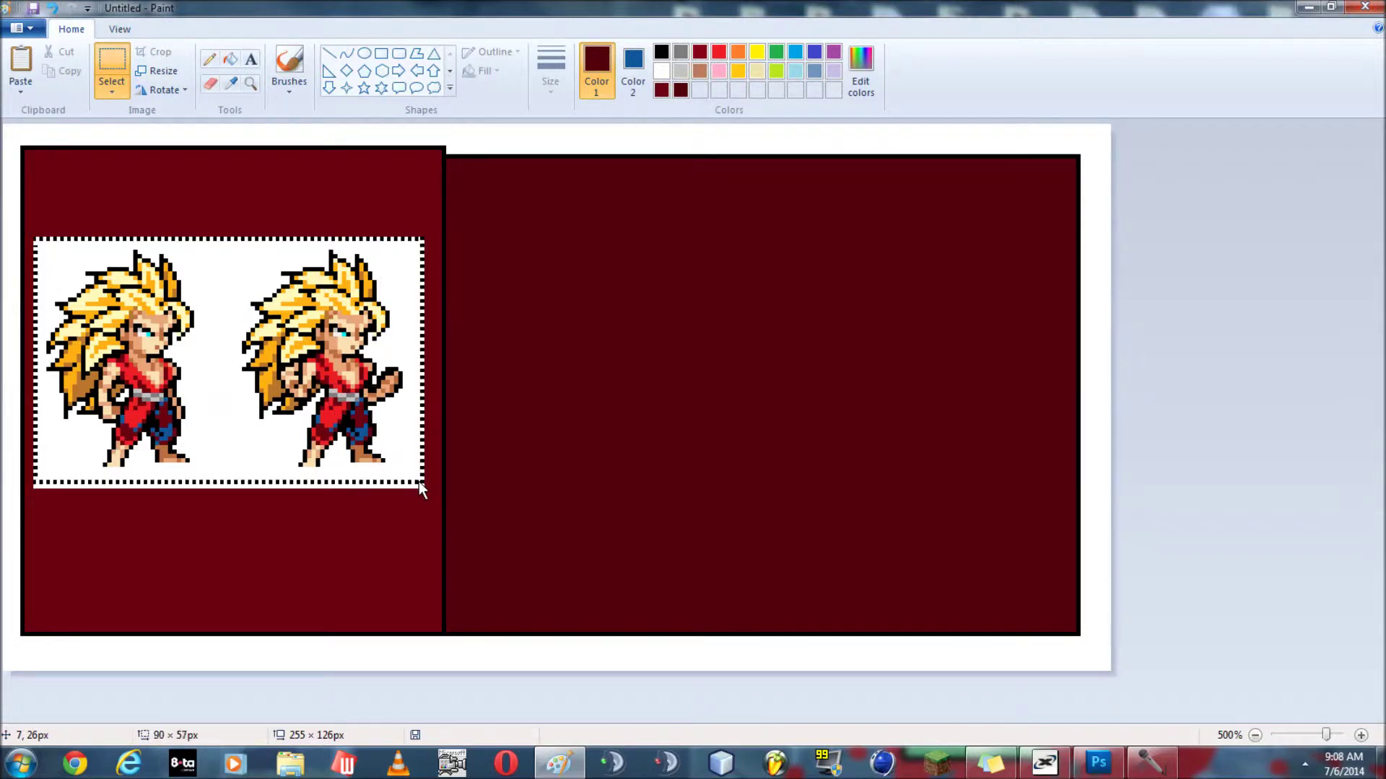
left_click_drag(192, 349, 729, 346)
left_click(712, 207)
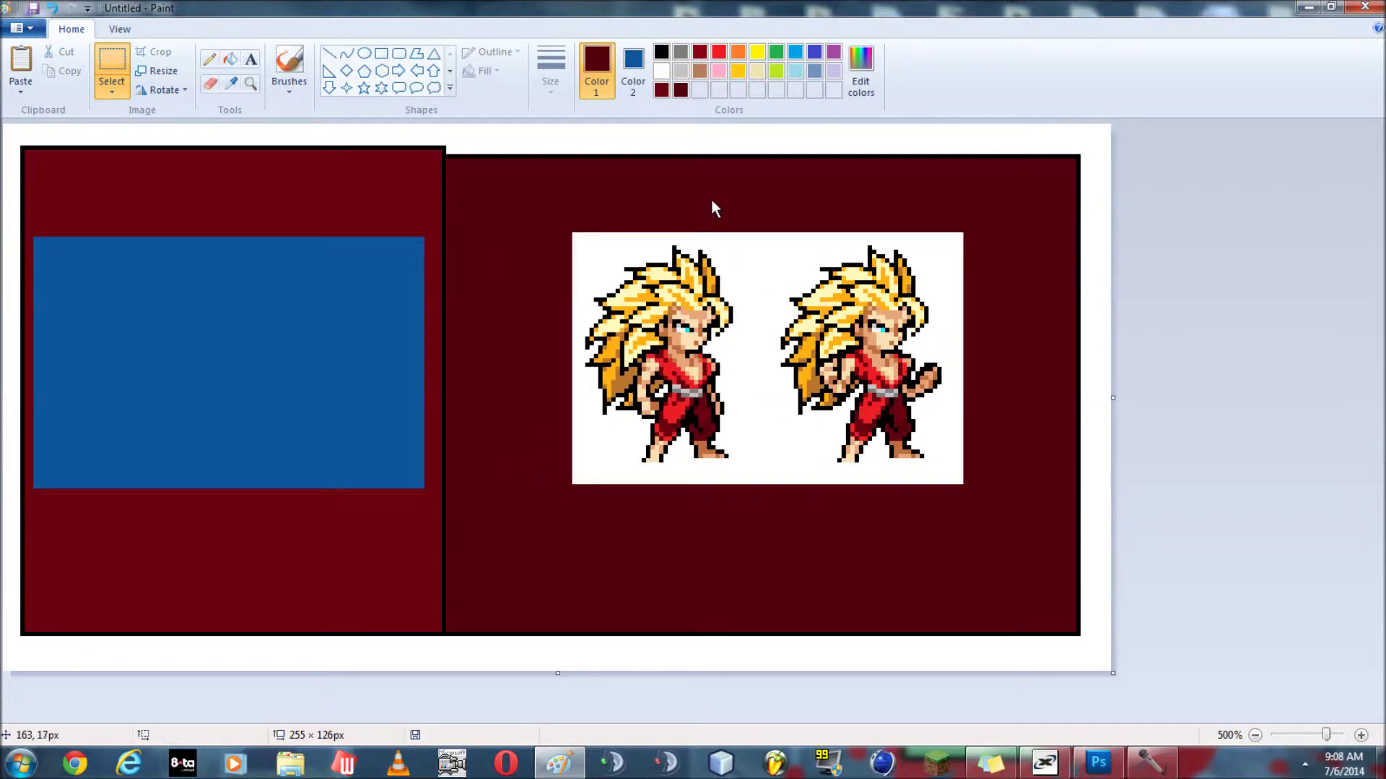
left_click(633, 71)
left_click(663, 72)
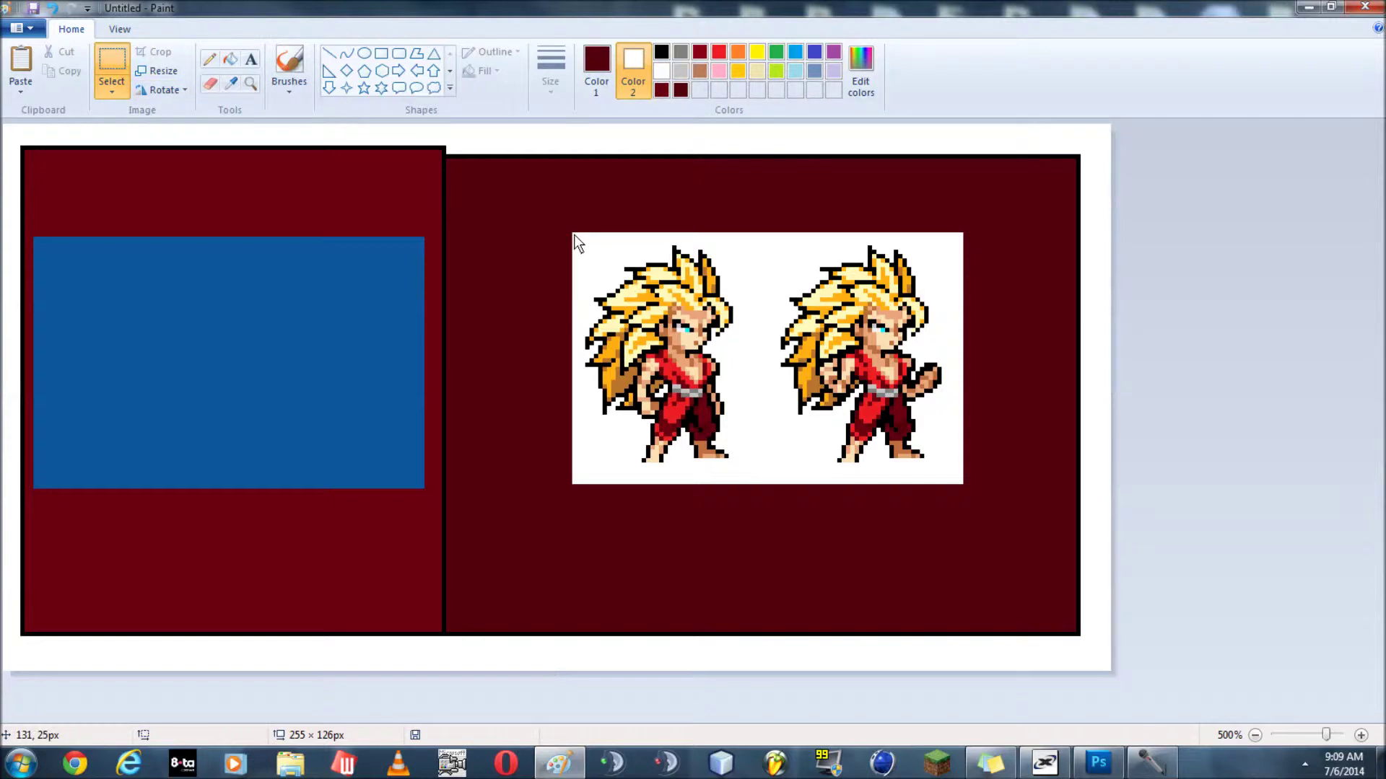
Crop the canvas to the sprites' white box and zoom in on them
left_click_drag(956, 472, 959, 480)
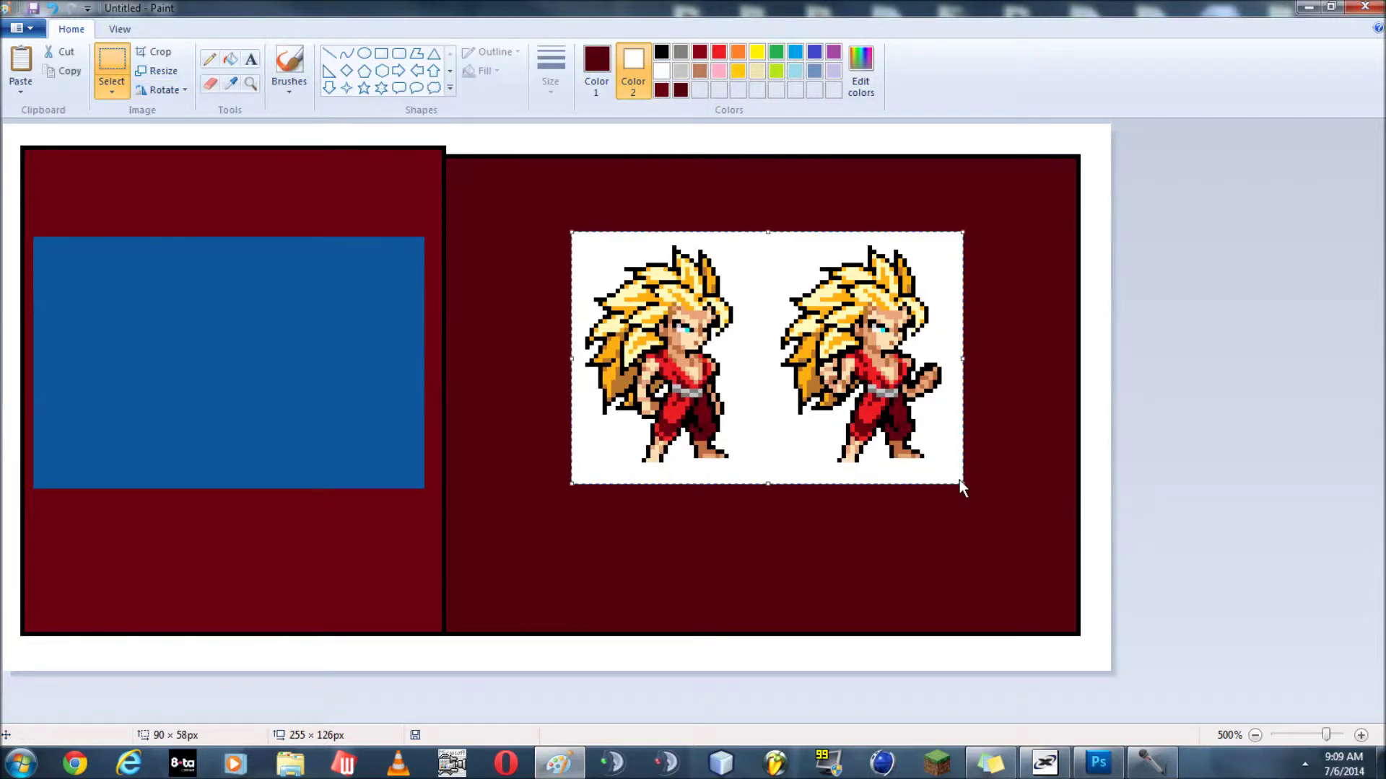
left_click(155, 54)
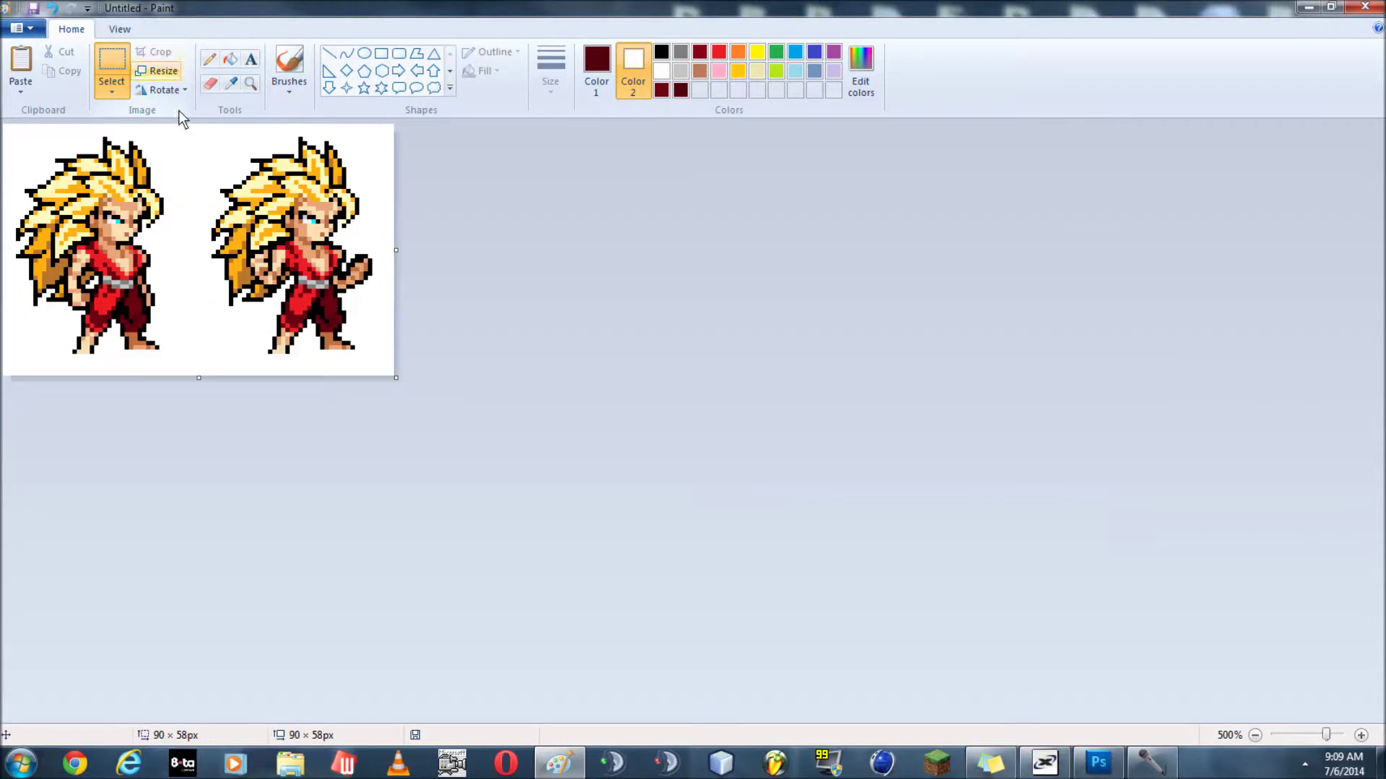
left_click(249, 85)
left_click(120, 224)
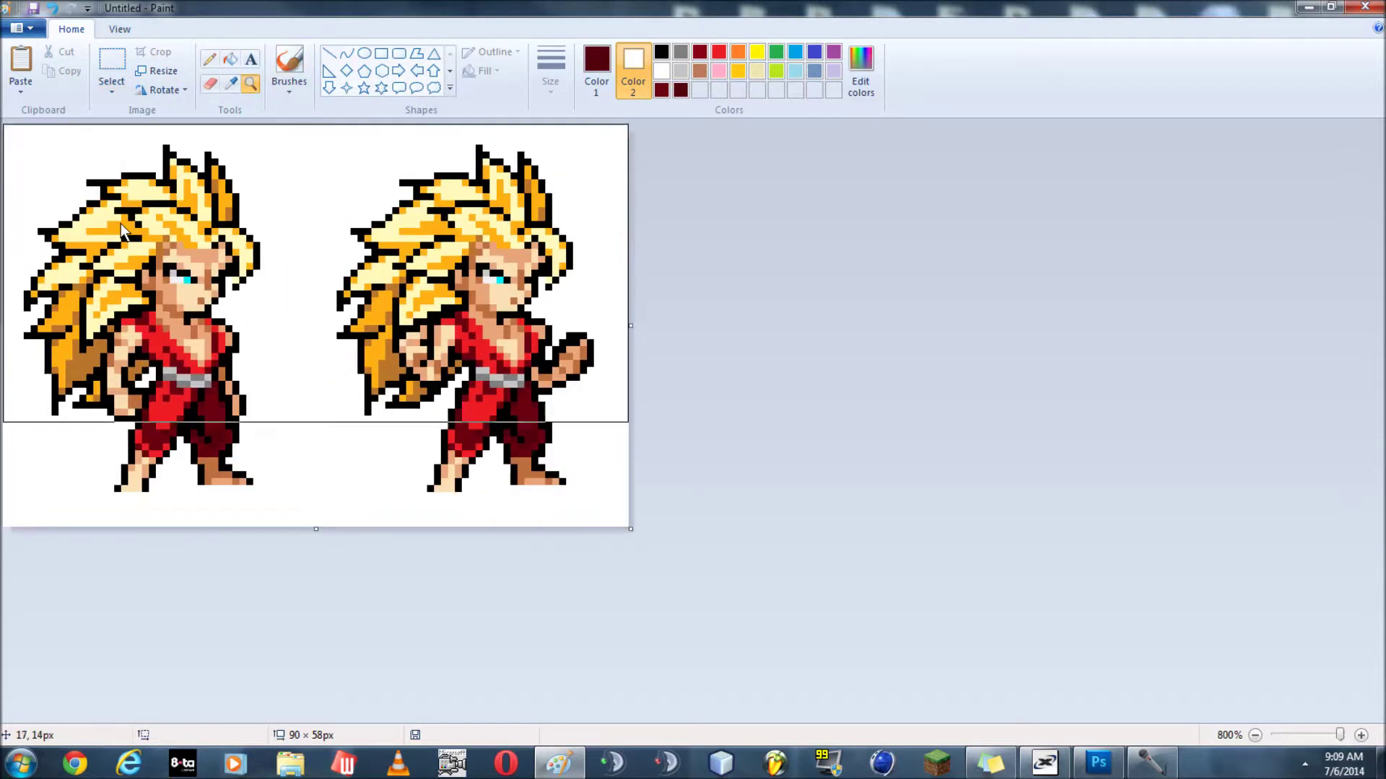